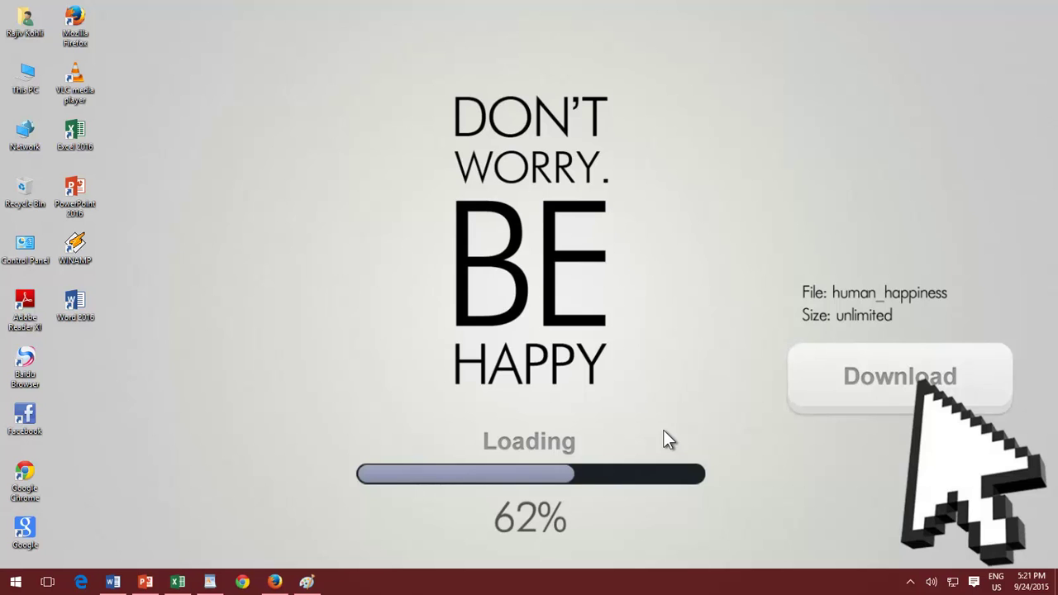
Step: Bring the Firefox article page to the front and copy the full screen with Print Screen
{"action": "left_click", "coordinate": [276, 581]}
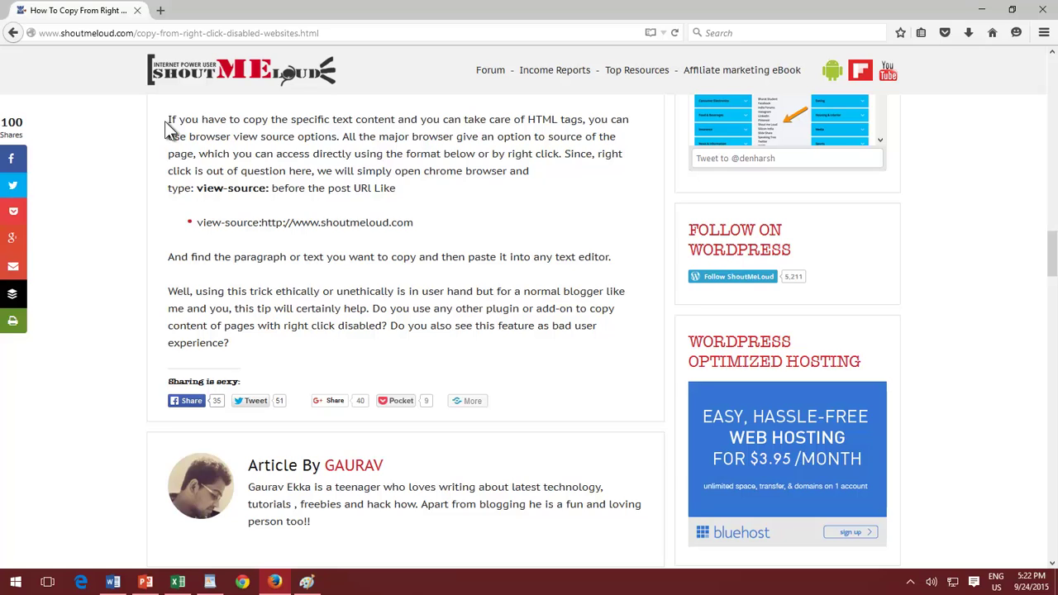
{"action": "key", "text": "Print"}
Step: Paste the full-screen capture into the blank Word document and select it
{"action": "left_click", "coordinate": [113, 582]}
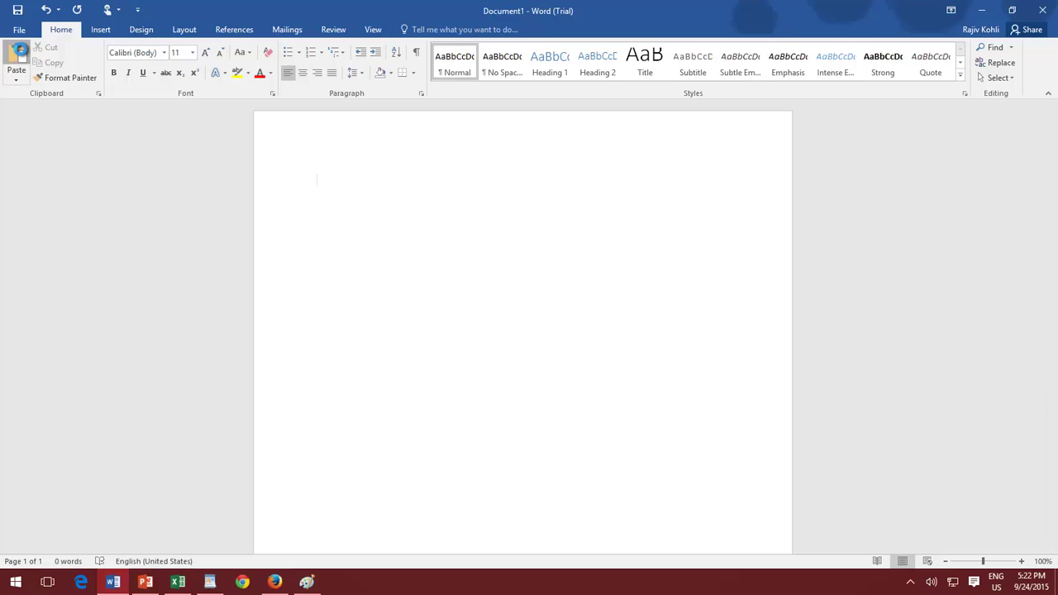
{"action": "left_click", "coordinate": [17, 56]}
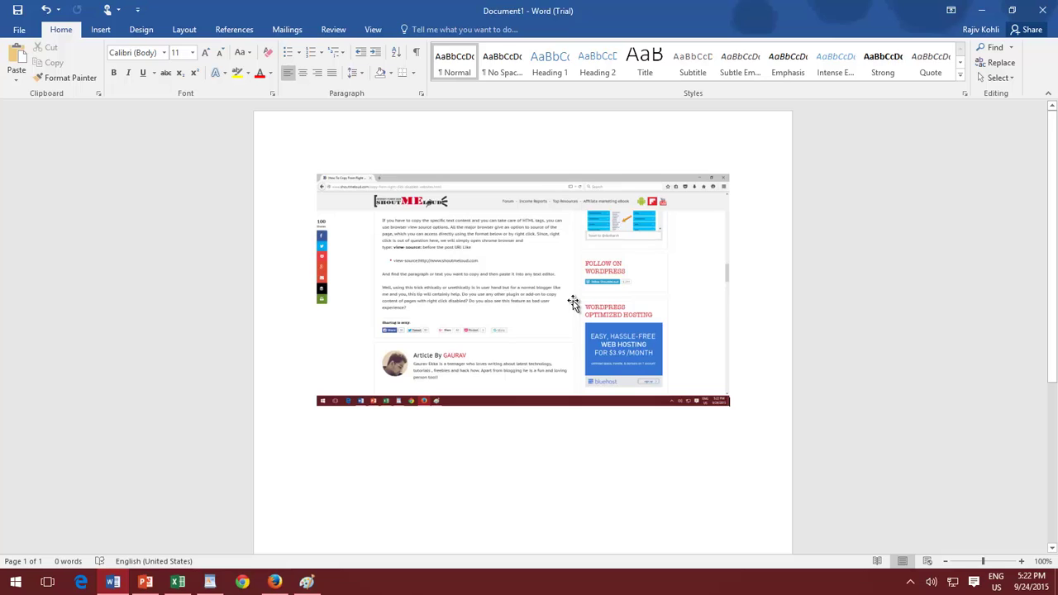
{"action": "left_click", "coordinate": [573, 304]}
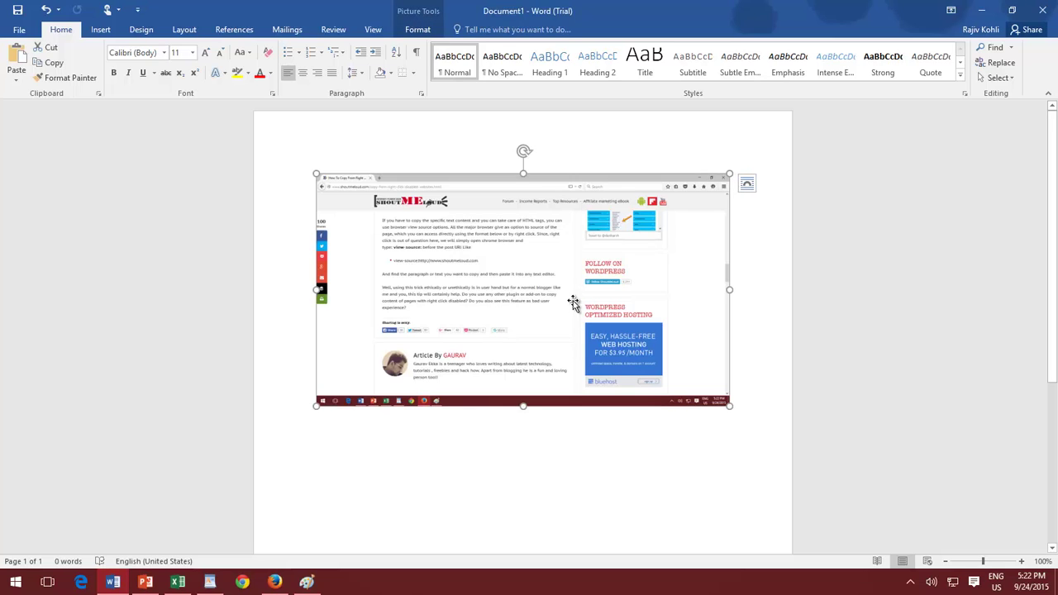
Step: Crop the picture to just the article paragraphs and enlarge it to 3.83" × 6.74"
{"action": "left_click", "coordinate": [416, 32]}
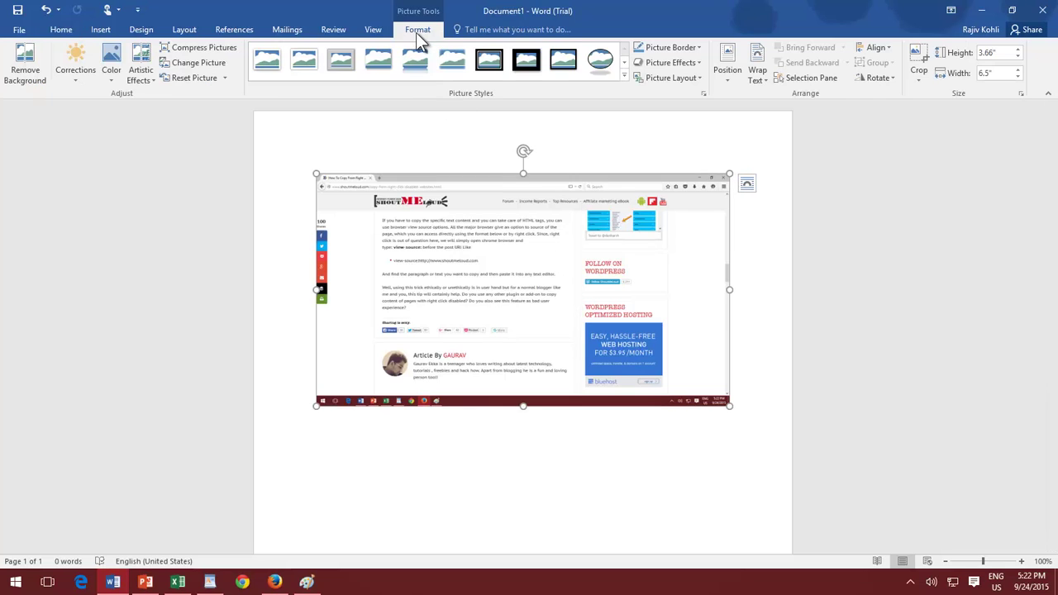
{"action": "left_click", "coordinate": [918, 52]}
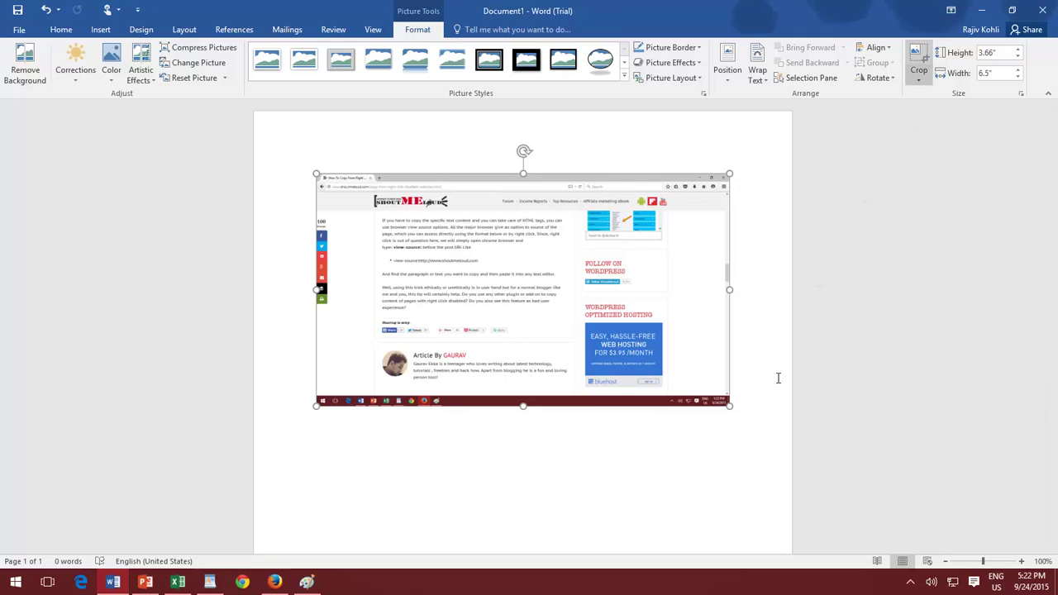
{"action": "left_click_drag", "start_coordinate": [729, 406], "coordinate": [569, 309]}
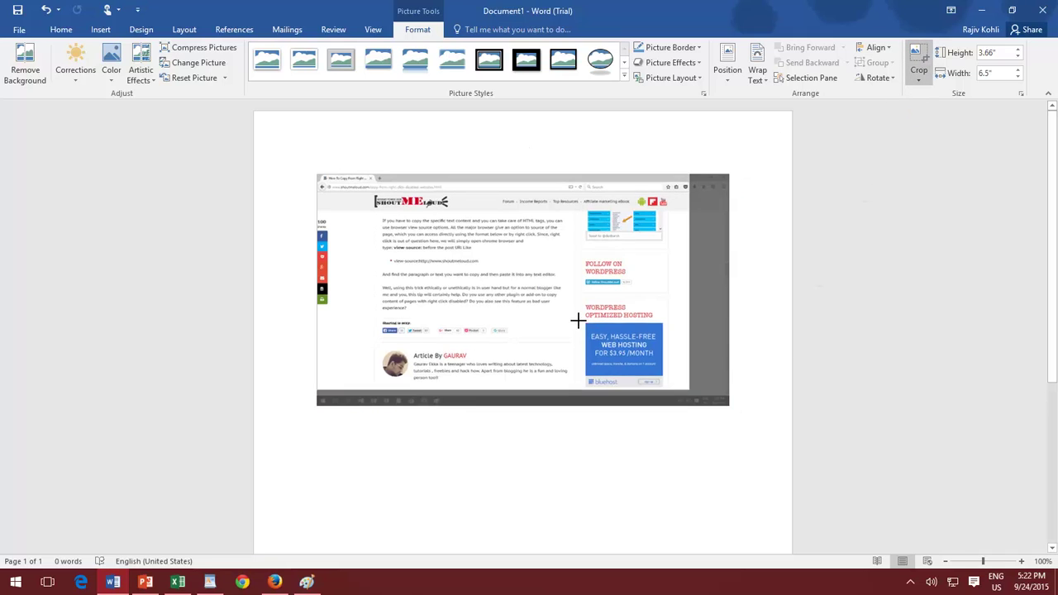
{"action": "left_click_drag", "start_coordinate": [569, 308], "coordinate": [563, 317]}
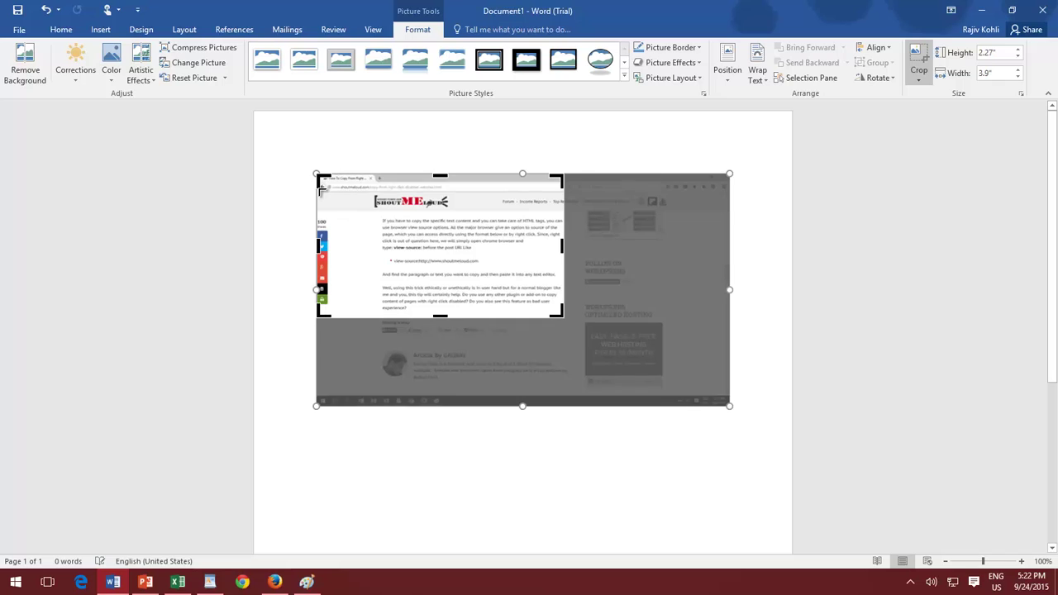
{"action": "left_click_drag", "start_coordinate": [316, 175], "coordinate": [385, 217]}
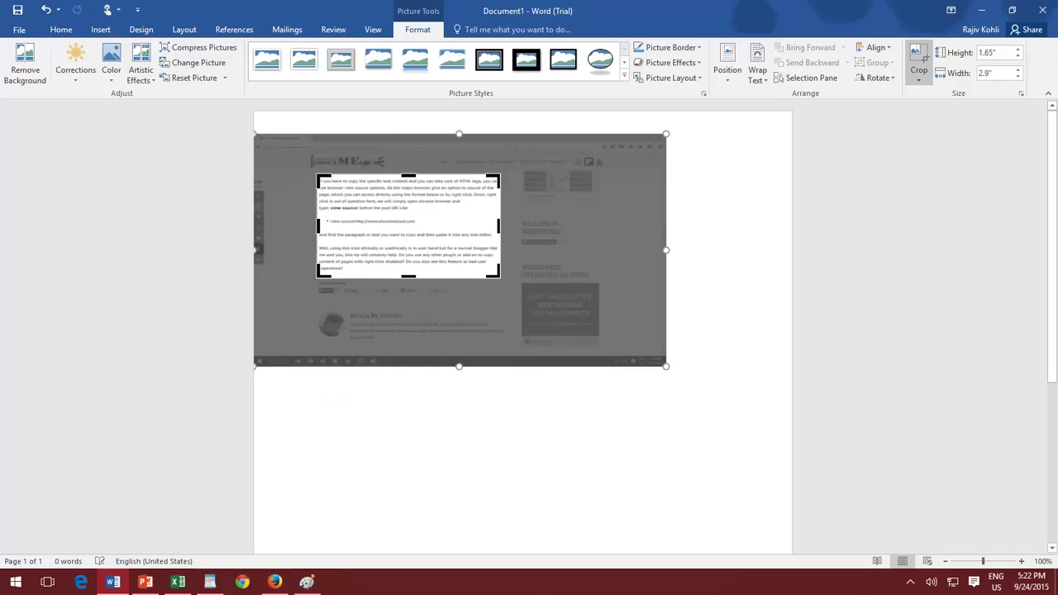
{"action": "left_click", "coordinate": [445, 263]}
{"action": "left_click_drag", "start_coordinate": [500, 278], "coordinate": [657, 416]}
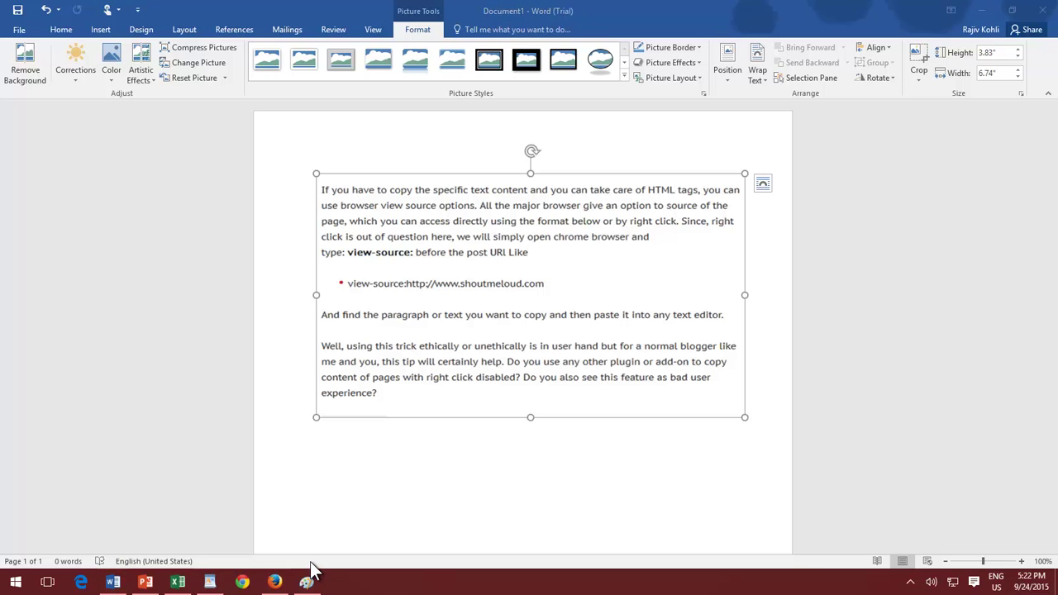
Step: Launch Paint from Start search and paste the screen capture onto the canvas
{"action": "key", "text": "super"}
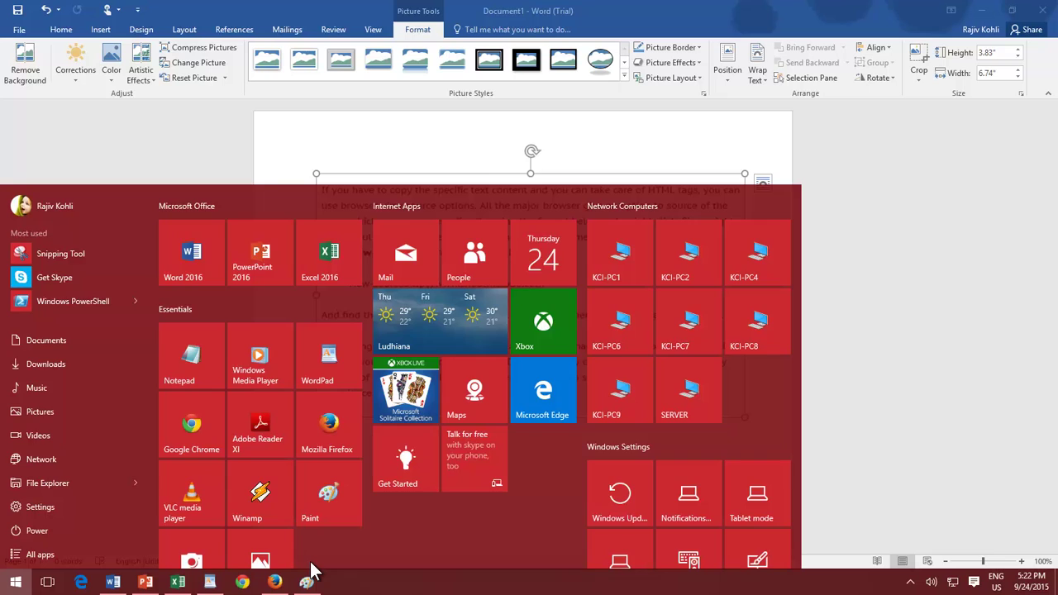
{"action": "type", "text": "paint"}
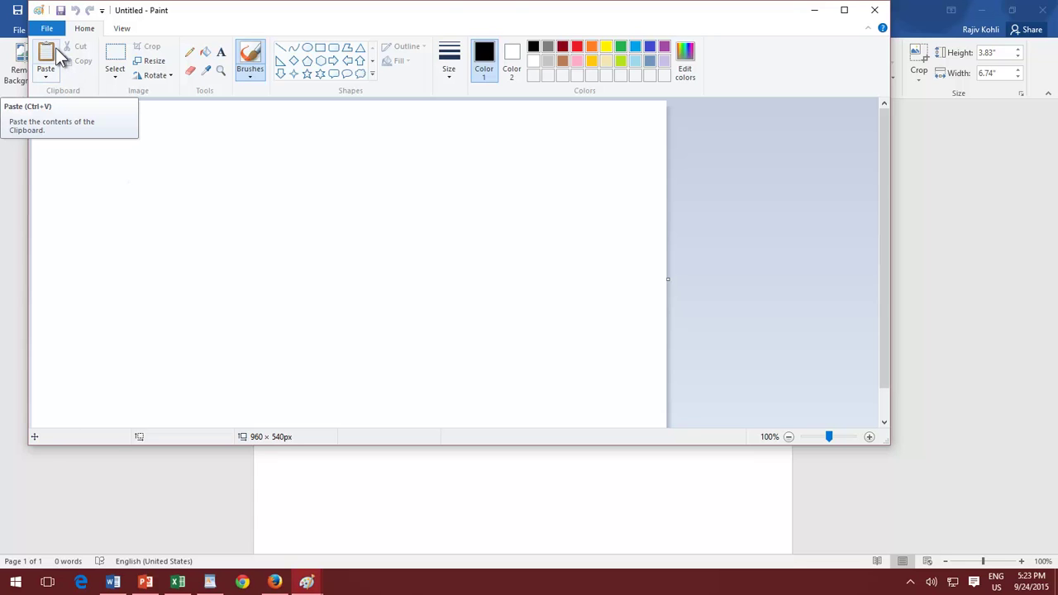
{"action": "left_click", "coordinate": [55, 47]}
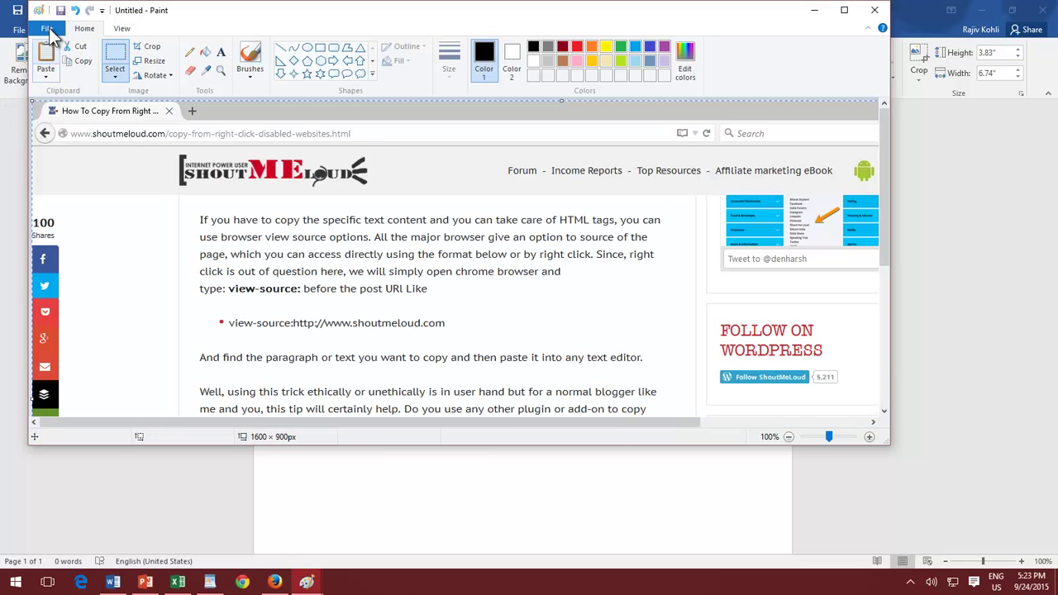
Step: Save the picture as a JPEG named 'snip 2' in Pictures
{"action": "left_click", "coordinate": [47, 28]}
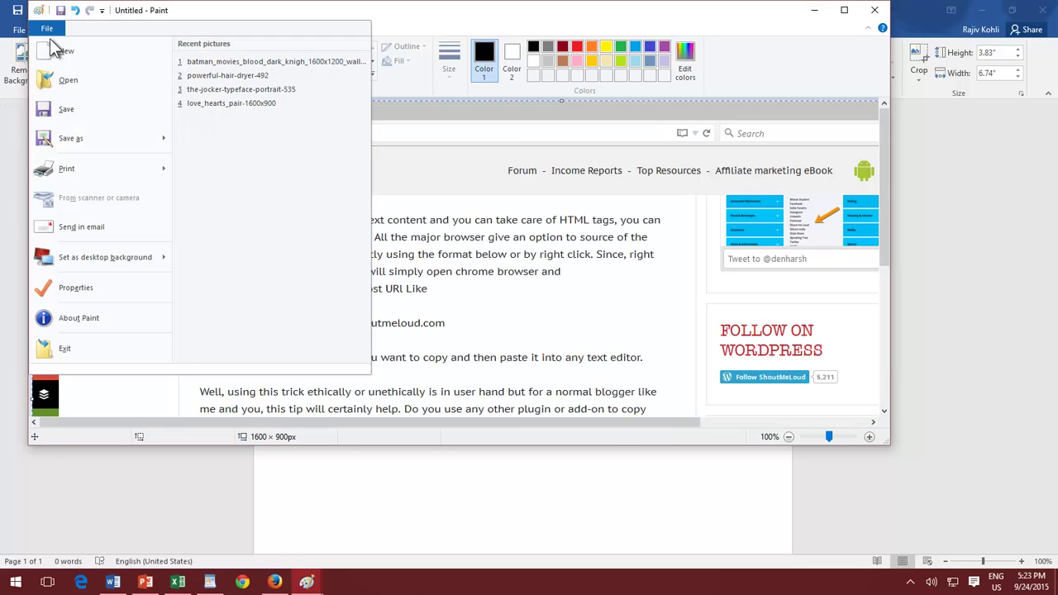
{"action": "left_click", "coordinate": [64, 111]}
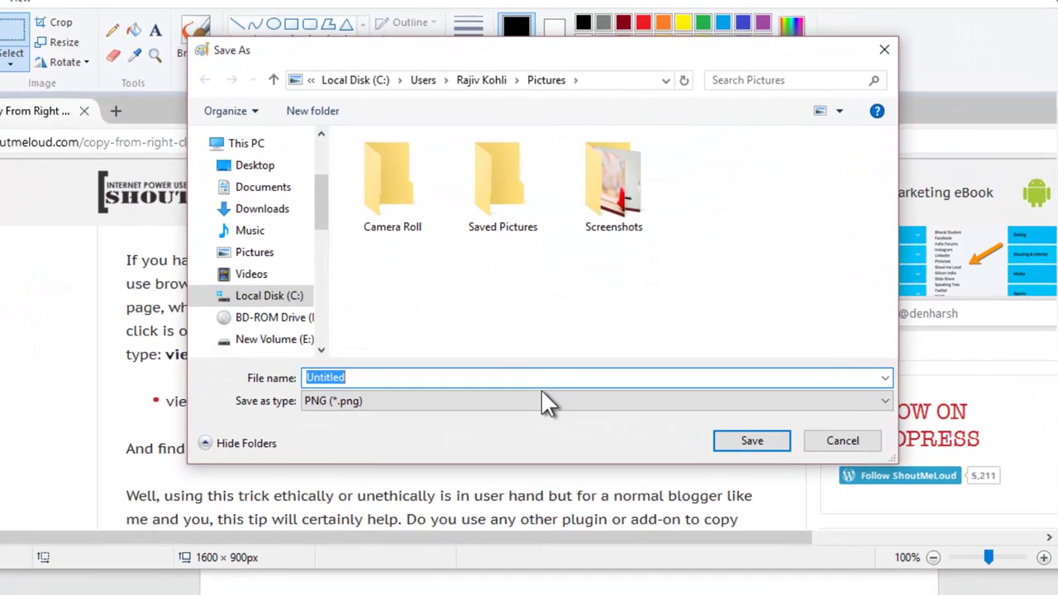
{"action": "left_click", "coordinate": [540, 401]}
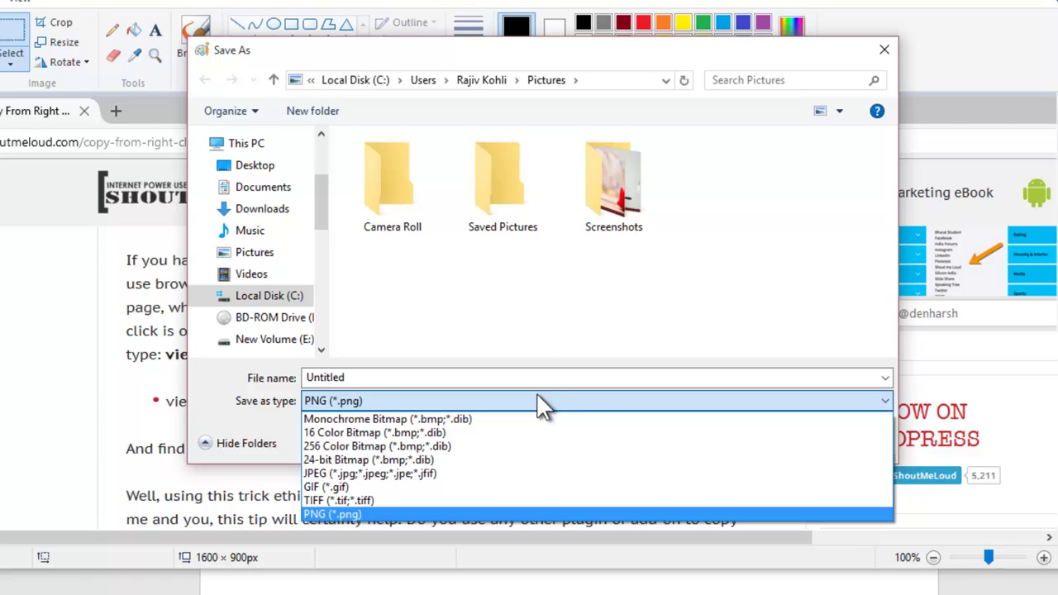
{"action": "left_click", "coordinate": [523, 486]}
{"action": "double_click", "coordinate": [420, 377]}
{"action": "type", "text": "snip "}
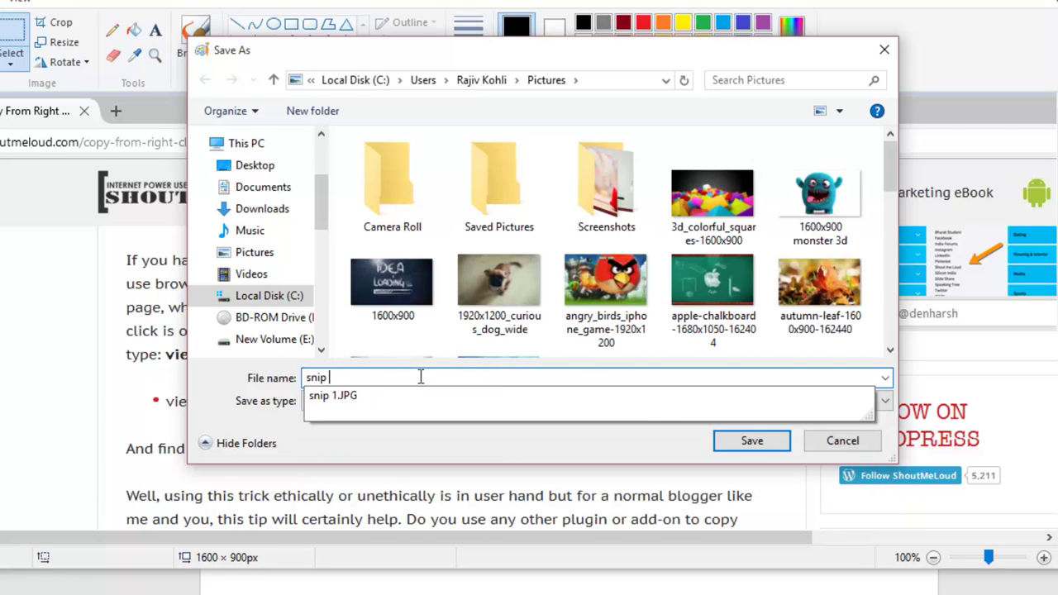
{"action": "type", "text": "2"}
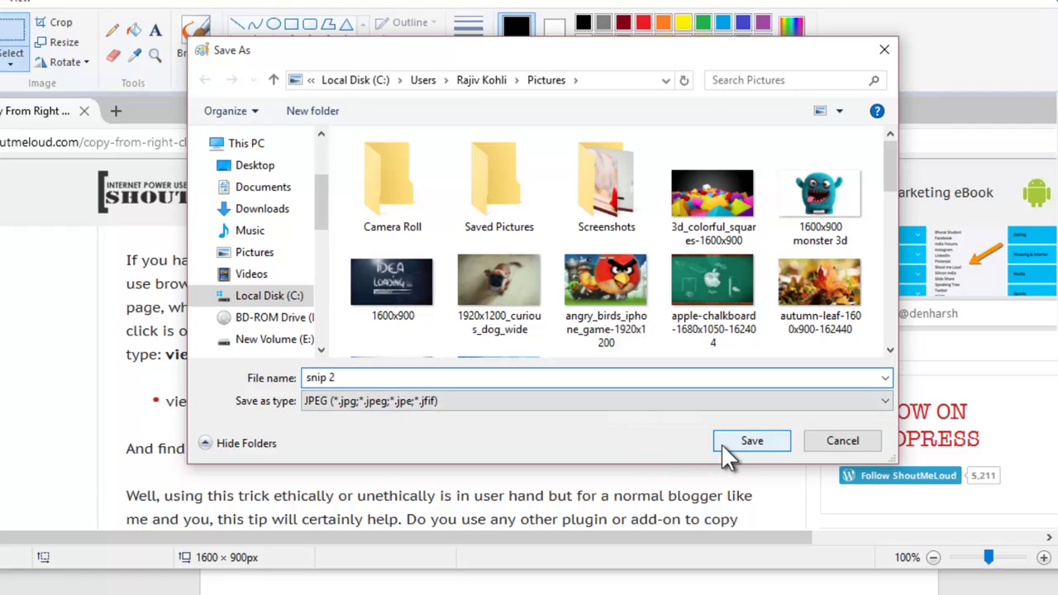
{"action": "left_click", "coordinate": [723, 447]}
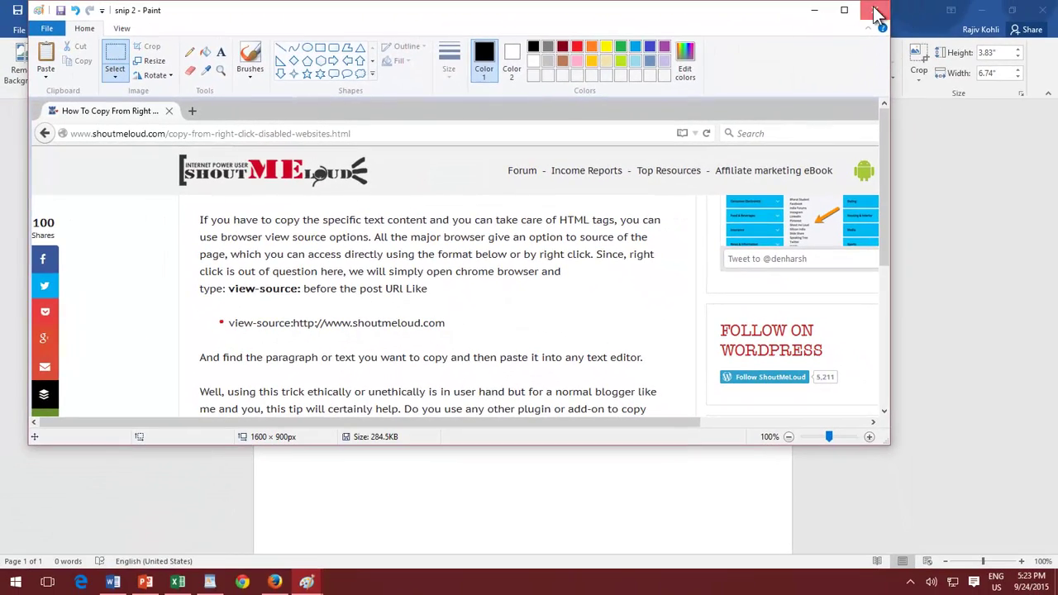
Step: Close Paint, delete the cropped picture, and insert snip 2 from Pictures instead
{"action": "left_click", "coordinate": [870, 10]}
{"action": "key", "text": "Delete"}
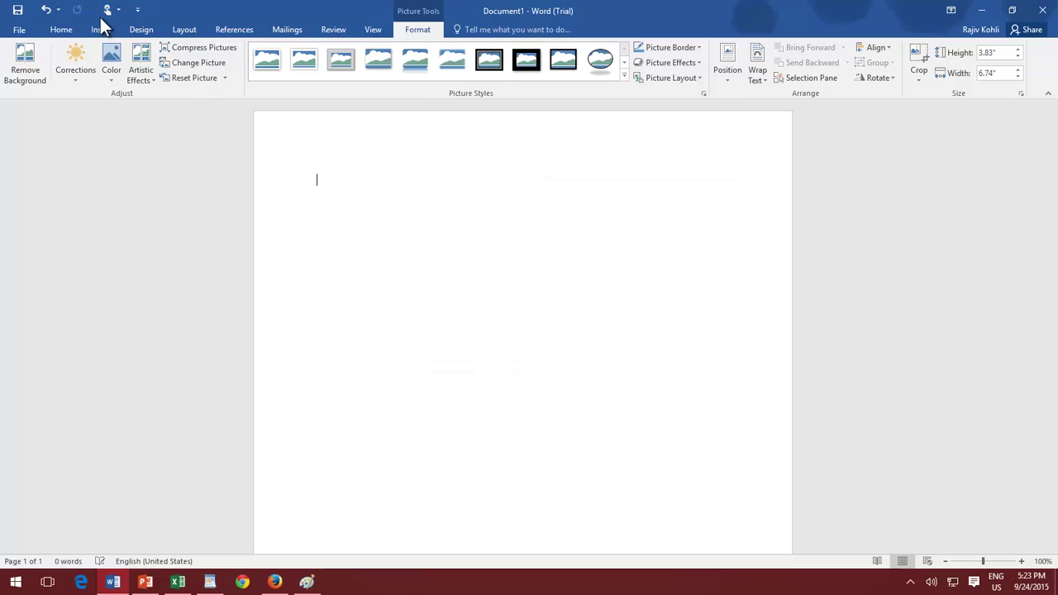
{"action": "left_click", "coordinate": [100, 29]}
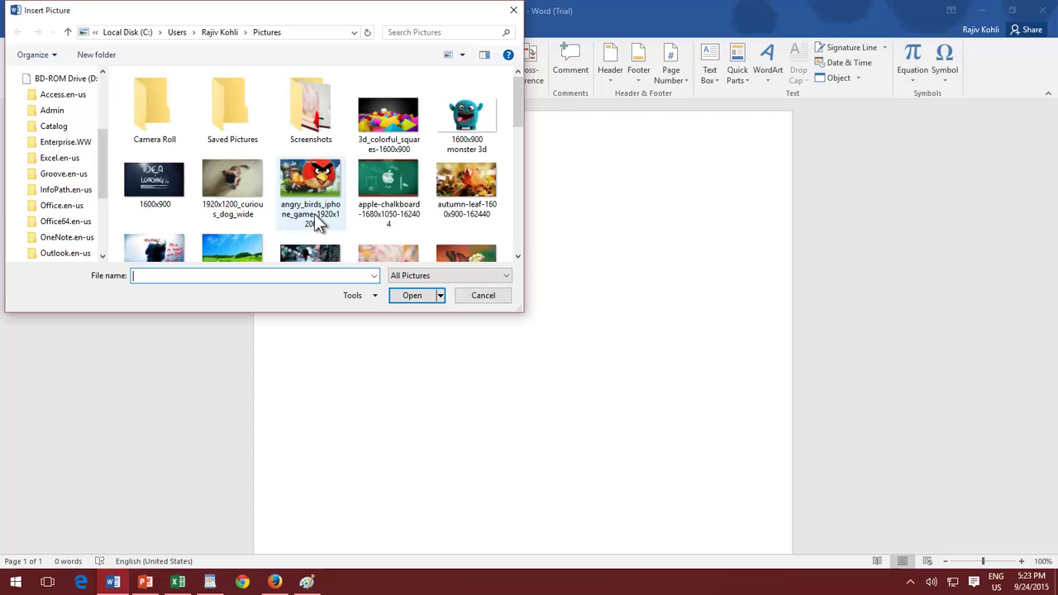
{"action": "left_click", "coordinate": [317, 219]}
{"action": "scroll", "coordinate": [314, 213], "scroll_direction": "down", "scroll_amount": 5}
{"action": "left_click", "coordinate": [232, 190]}
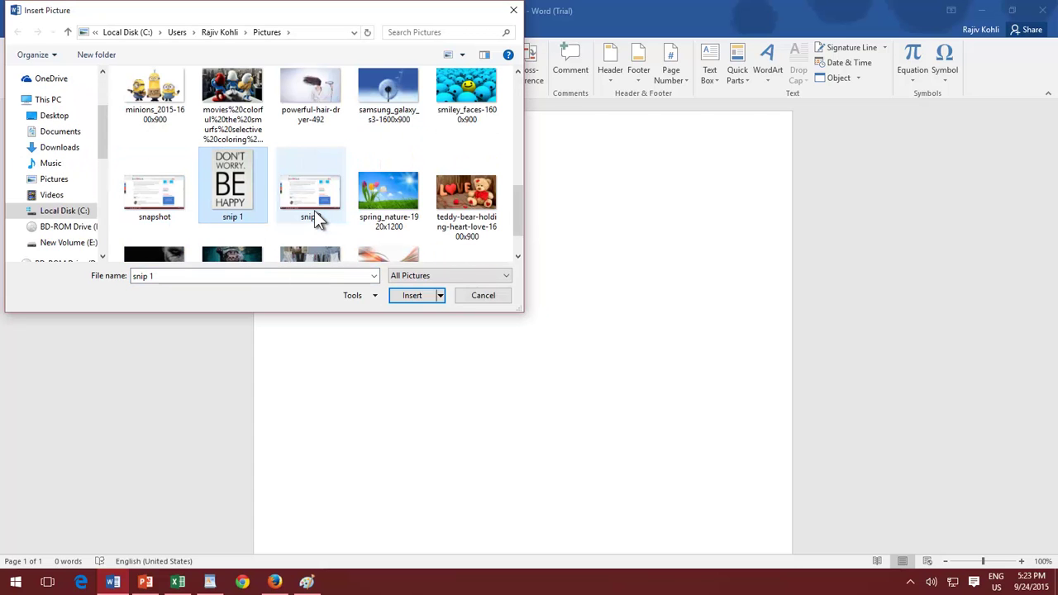
{"action": "left_click", "coordinate": [314, 210]}
{"action": "left_click", "coordinate": [418, 295]}
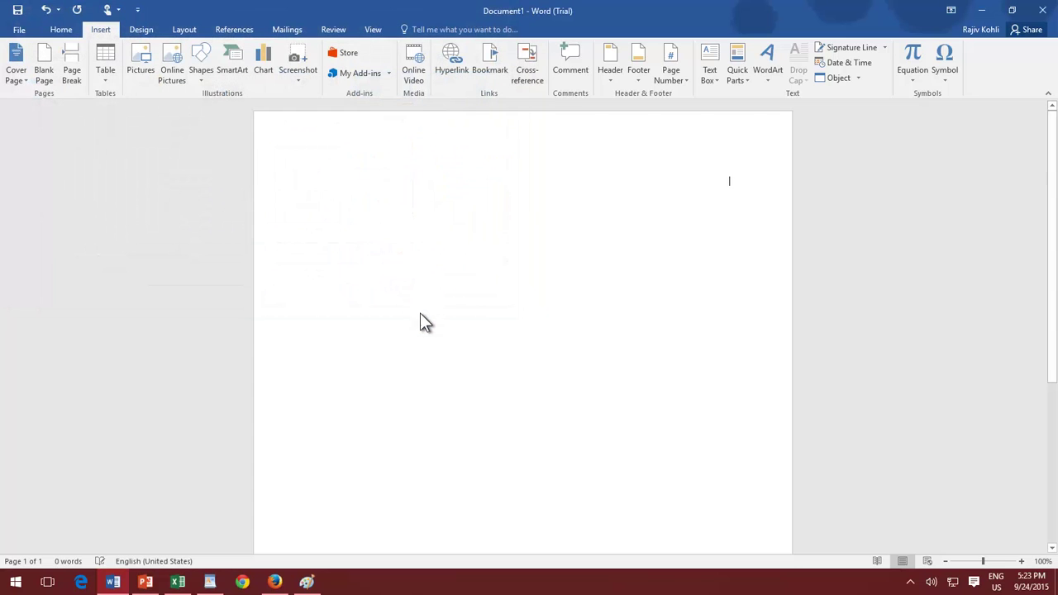
Step: Insert the 'snip 1' picture from Pictures into the Excel sheet
{"action": "left_click", "coordinate": [178, 582]}
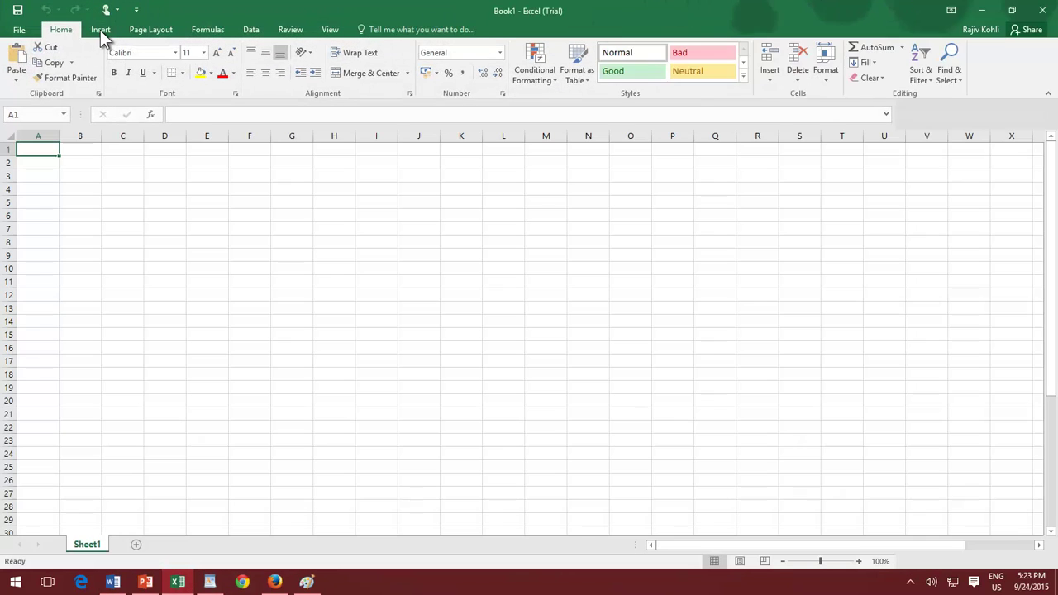
{"action": "left_click", "coordinate": [100, 30]}
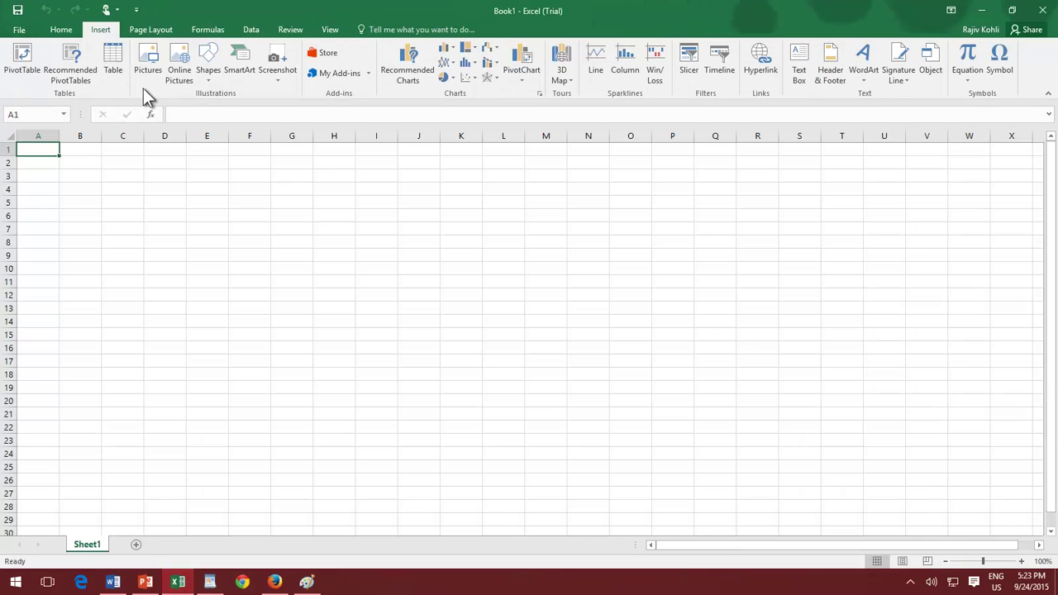
{"action": "left_click", "coordinate": [149, 74]}
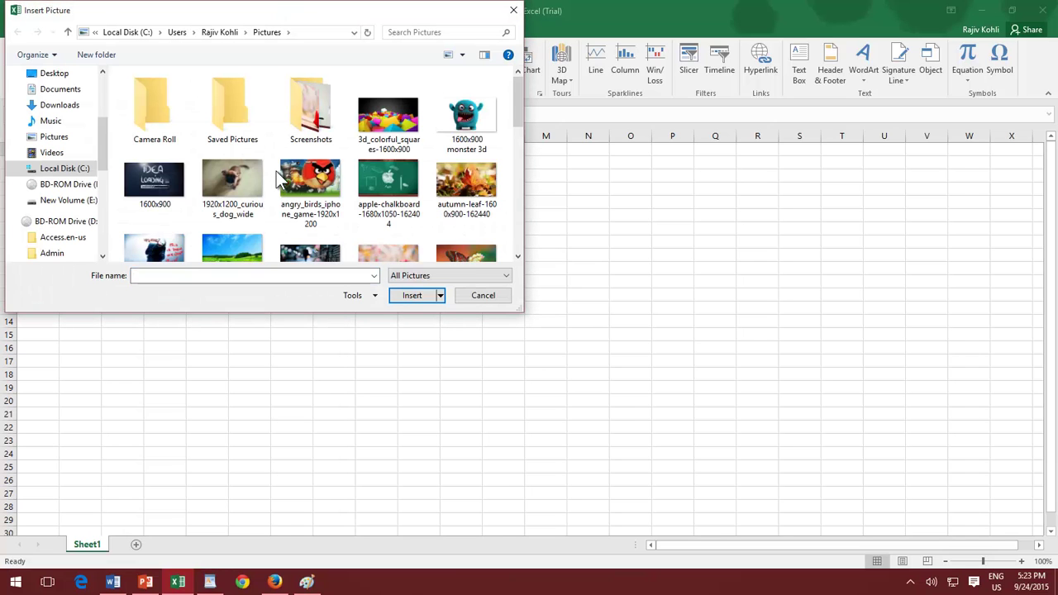
{"action": "left_click", "coordinate": [286, 173]}
{"action": "type", "text": "snip 2"}
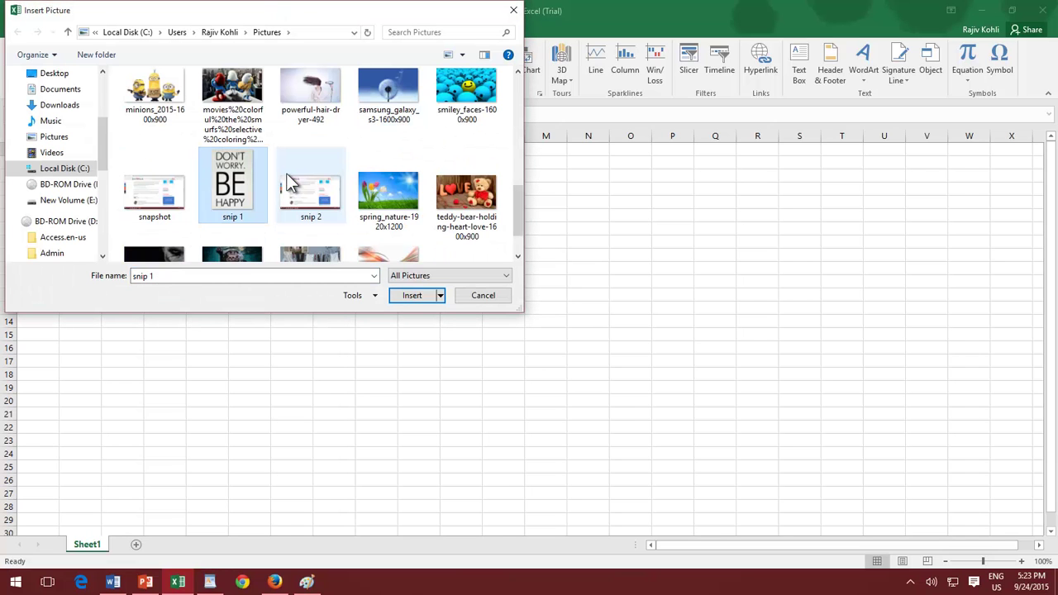
{"action": "left_click", "coordinate": [413, 300]}
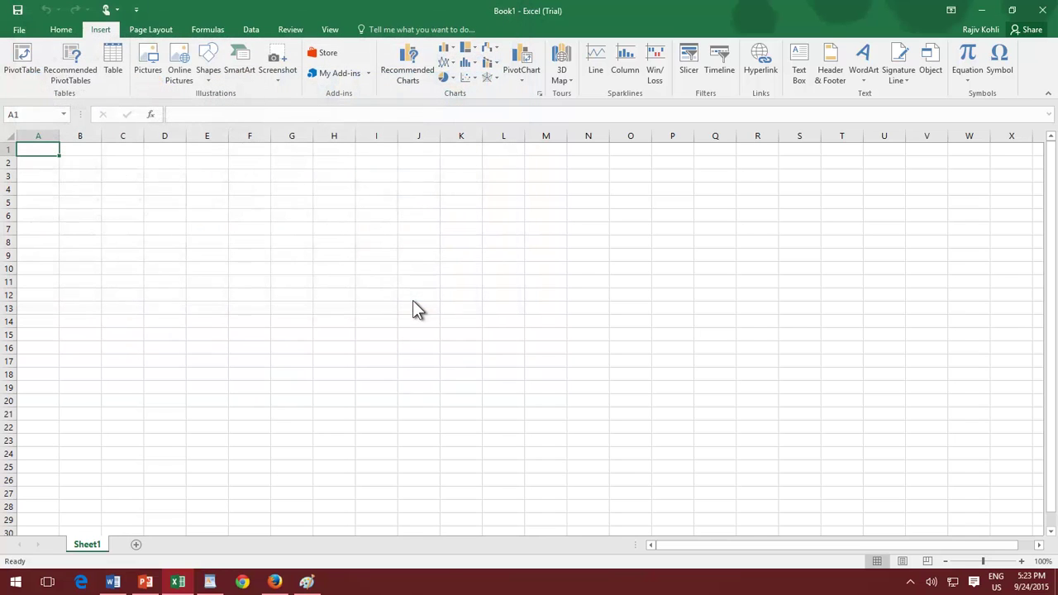
Step: Open Taskbar and Start Menu Properties, centre it, and copy just that window with Alt+Print Screen
{"action": "right_click", "coordinate": [406, 589]}
{"action": "left_click", "coordinate": [438, 575]}
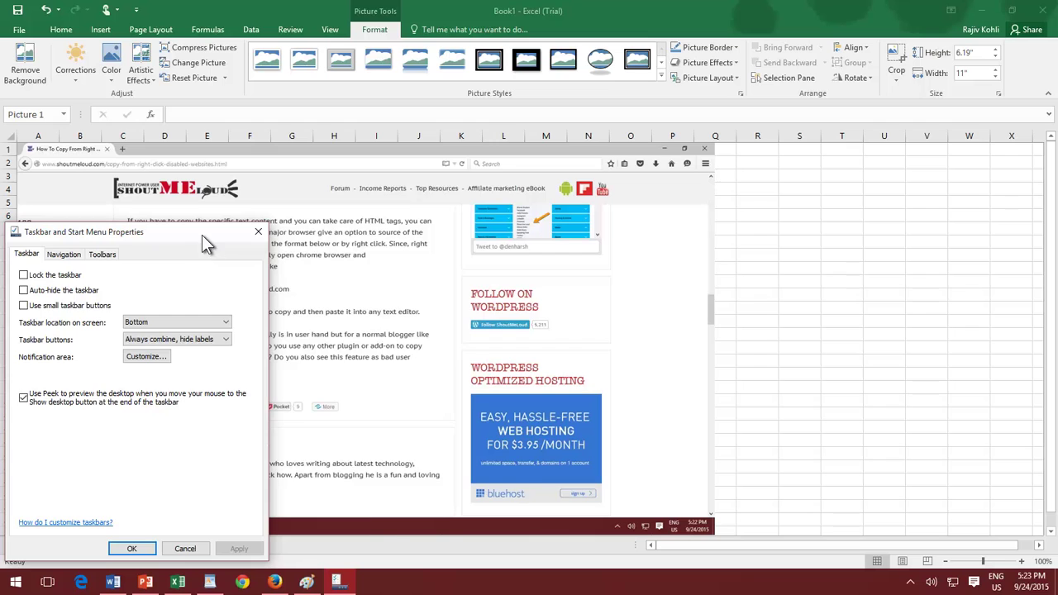
{"action": "mouse_move", "coordinate": [199, 216]}
{"action": "left_mouse_down"}
{"action": "mouse_move", "coordinate": [417, 191]}
{"action": "mouse_move", "coordinate": [439, 167]}
{"action": "left_mouse_up"}
{"action": "key", "text": "alt+Print"}
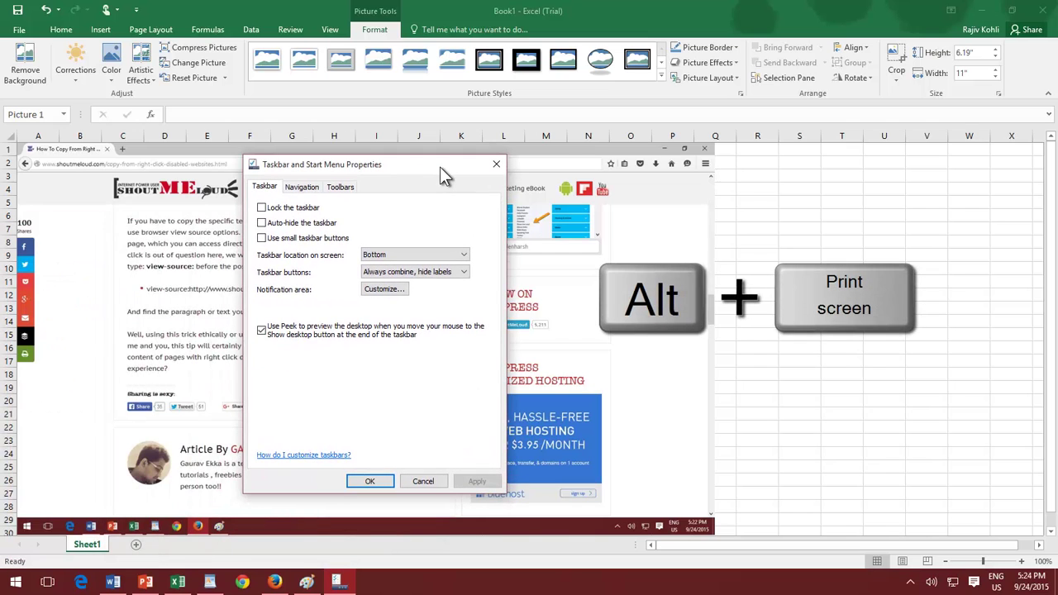
{"action": "key", "text": "alt"}
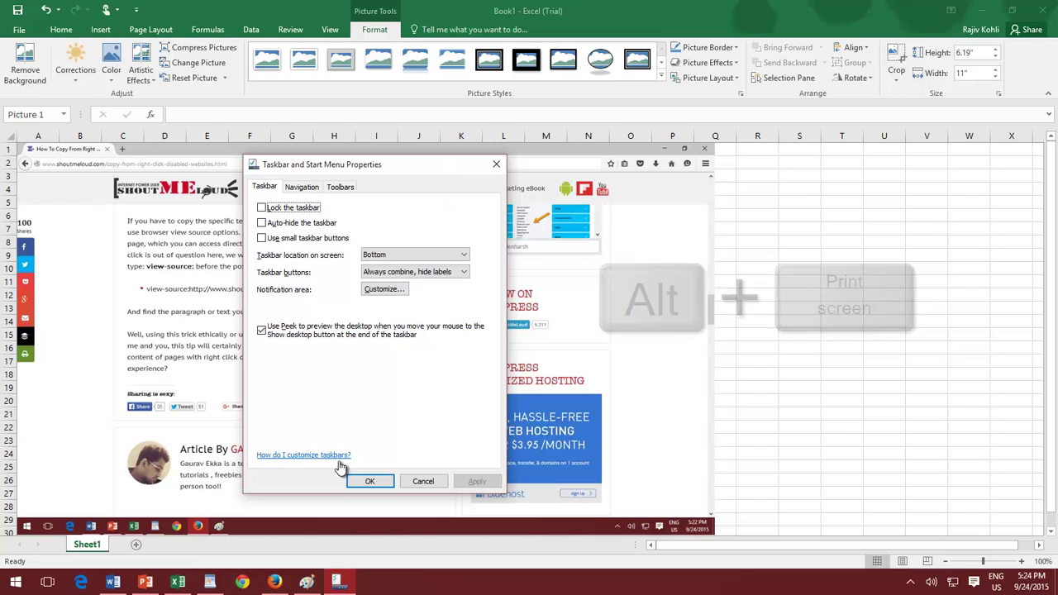
Step: Paste the properties-window capture into WordPad, minimize all open windows, and close the dialog
{"action": "left_click", "coordinate": [210, 582]}
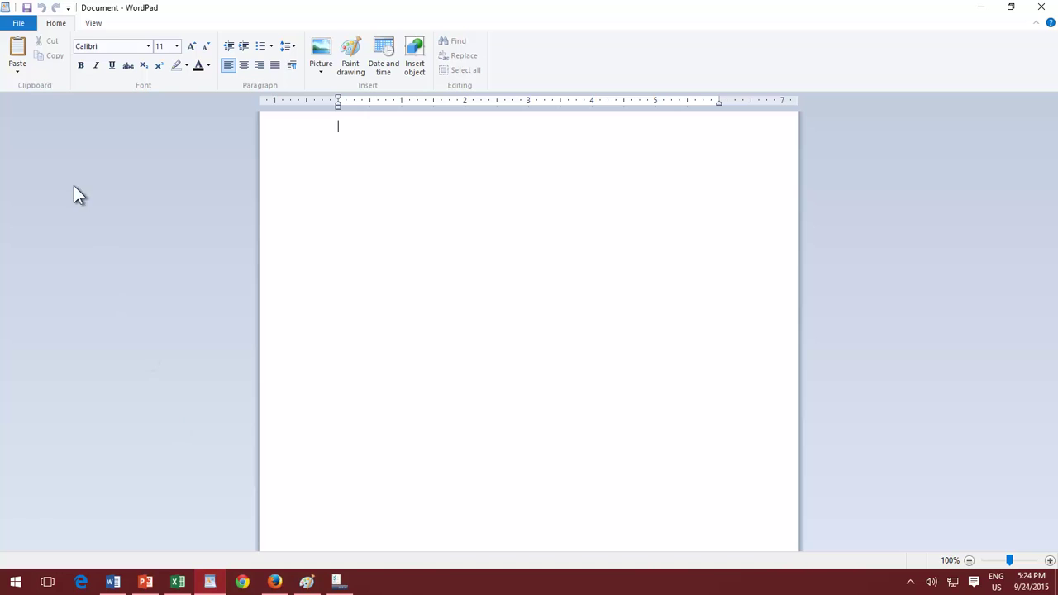
{"action": "left_click", "coordinate": [17, 51]}
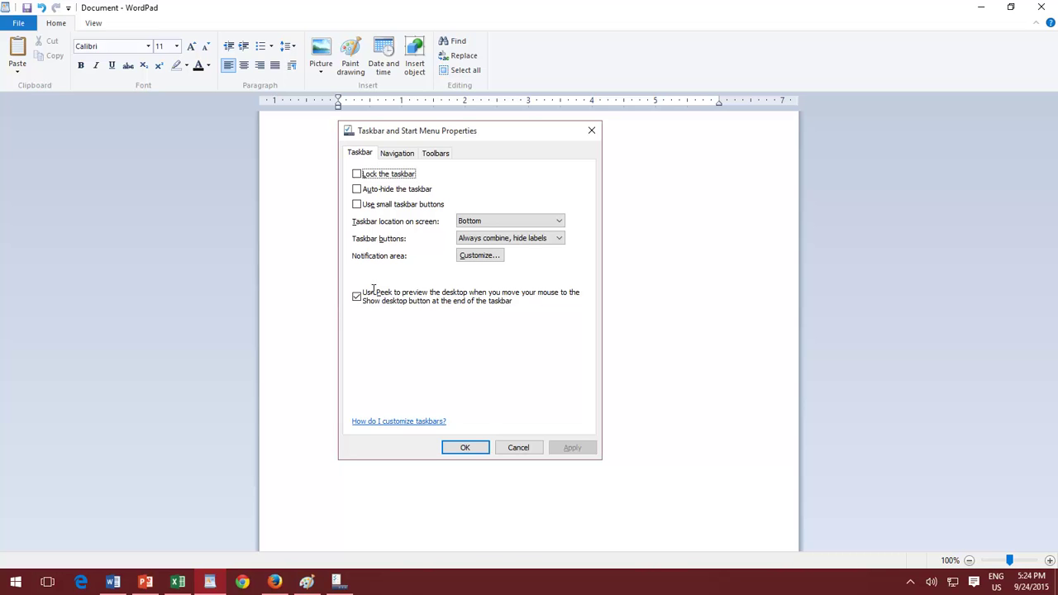
{"action": "left_click", "coordinate": [980, 17]}
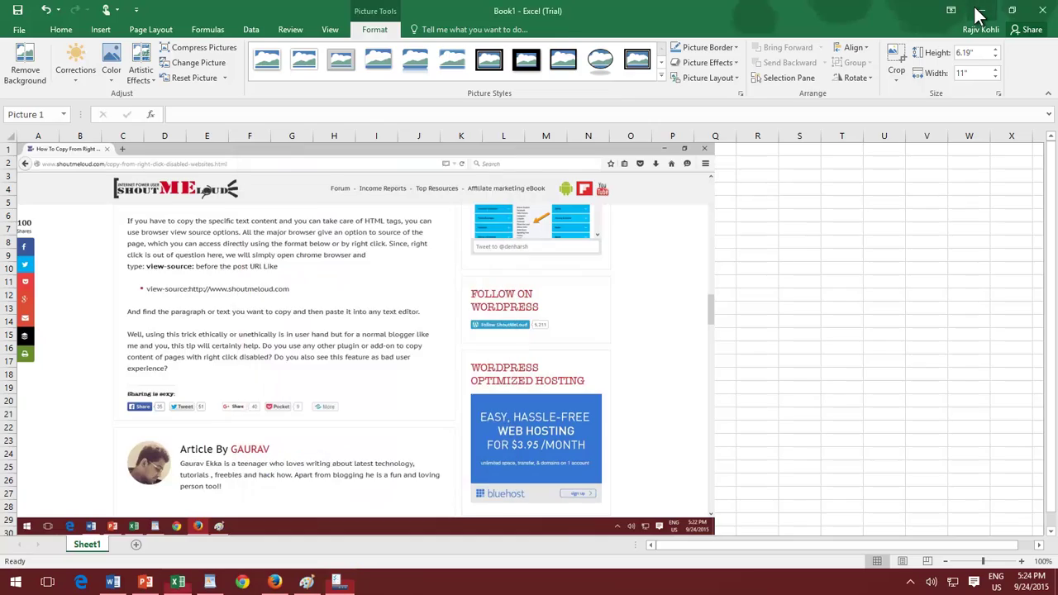
{"action": "left_click", "coordinate": [979, 17]}
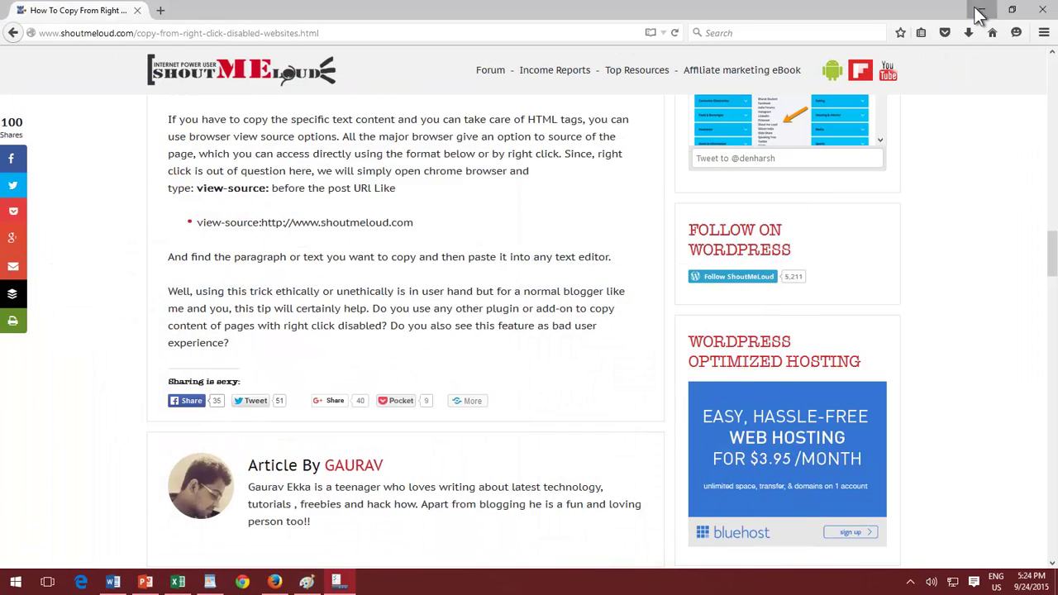
{"action": "left_click", "coordinate": [980, 17]}
{"action": "left_click", "coordinate": [495, 165]}
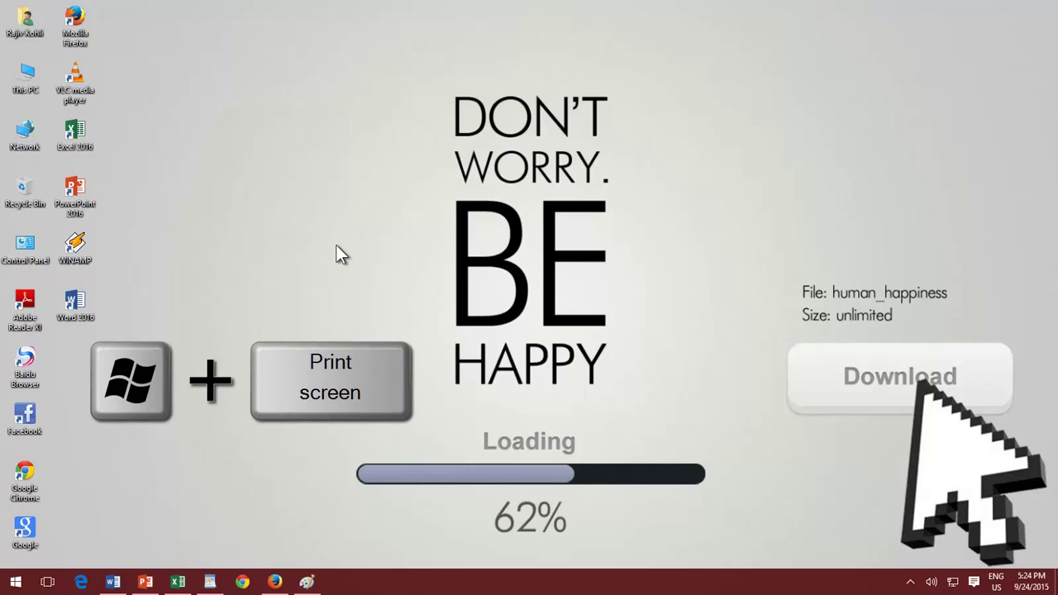
Step: Save a desktop screenshot with Windows+Print Screen, then open the user's home folder
{"action": "key", "text": "super+Print"}
{"action": "key", "text": "super+Print"}
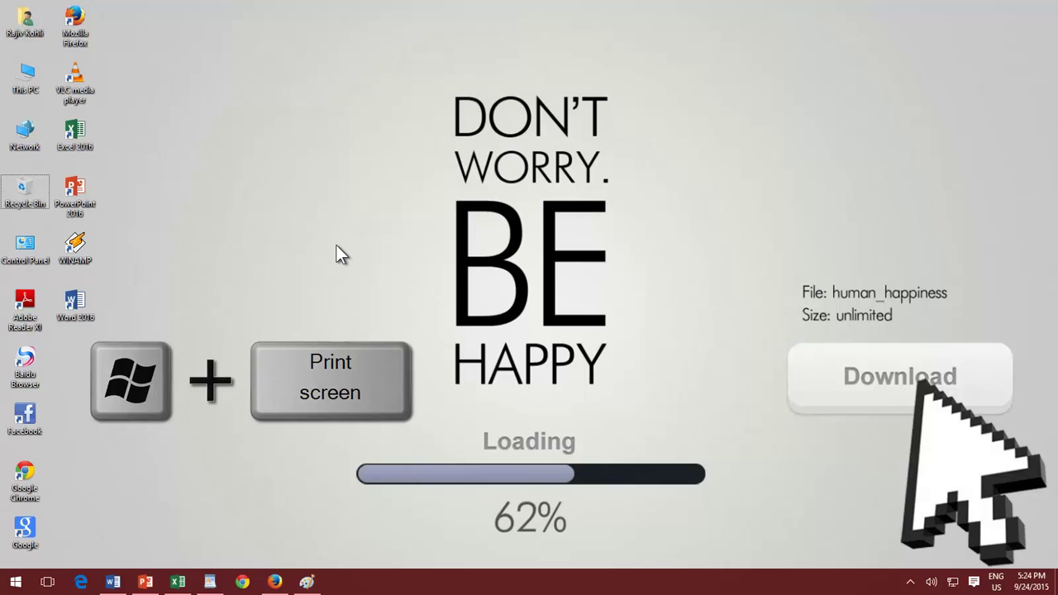
{"action": "double_click", "coordinate": [25, 22]}
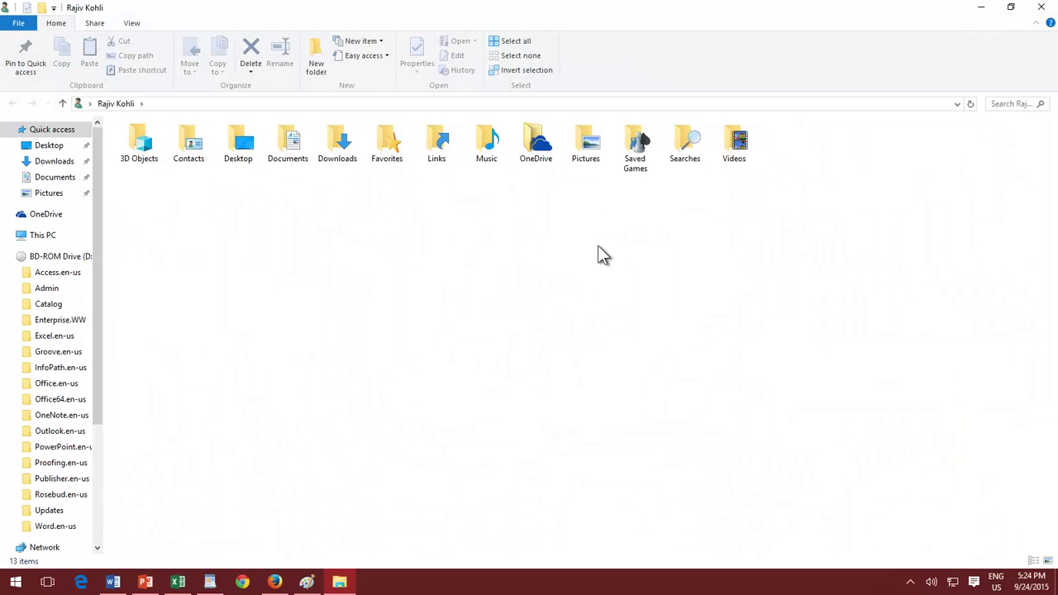
{"action": "double_click", "coordinate": [589, 157]}
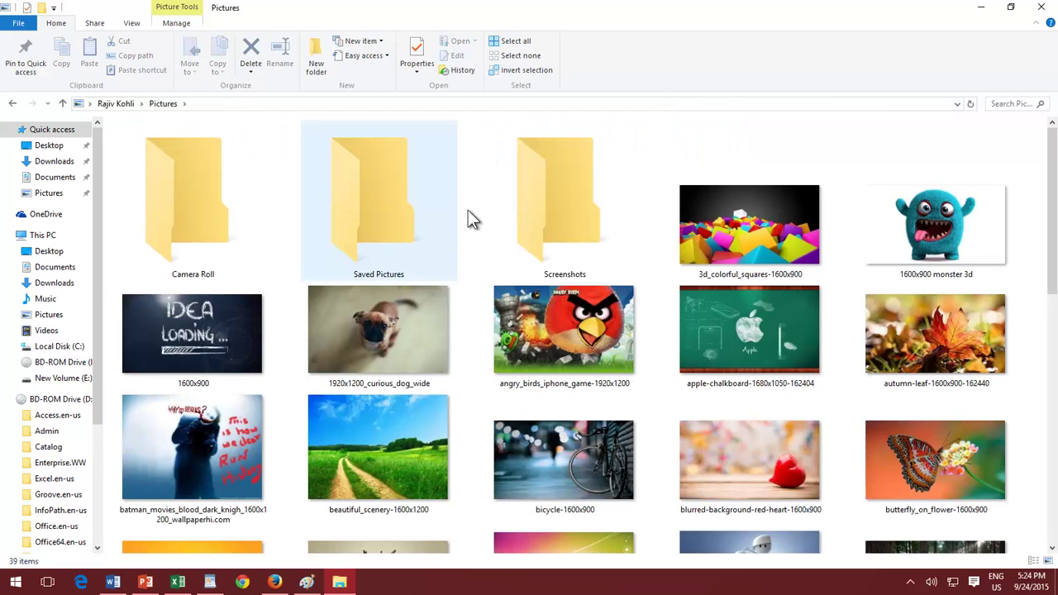
{"action": "double_click", "coordinate": [546, 208]}
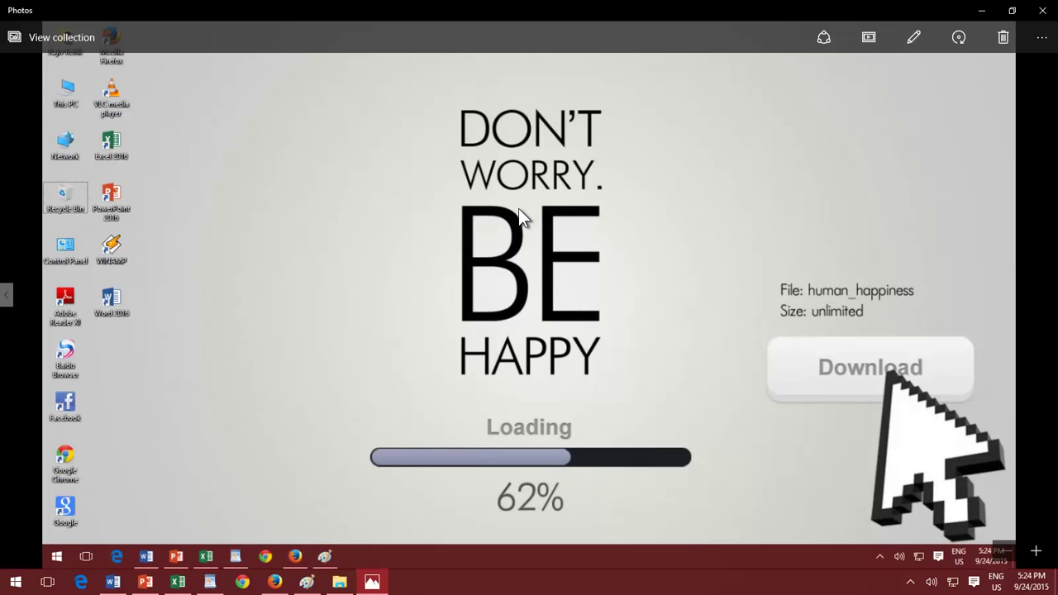
{"action": "left_click", "coordinate": [1042, 15]}
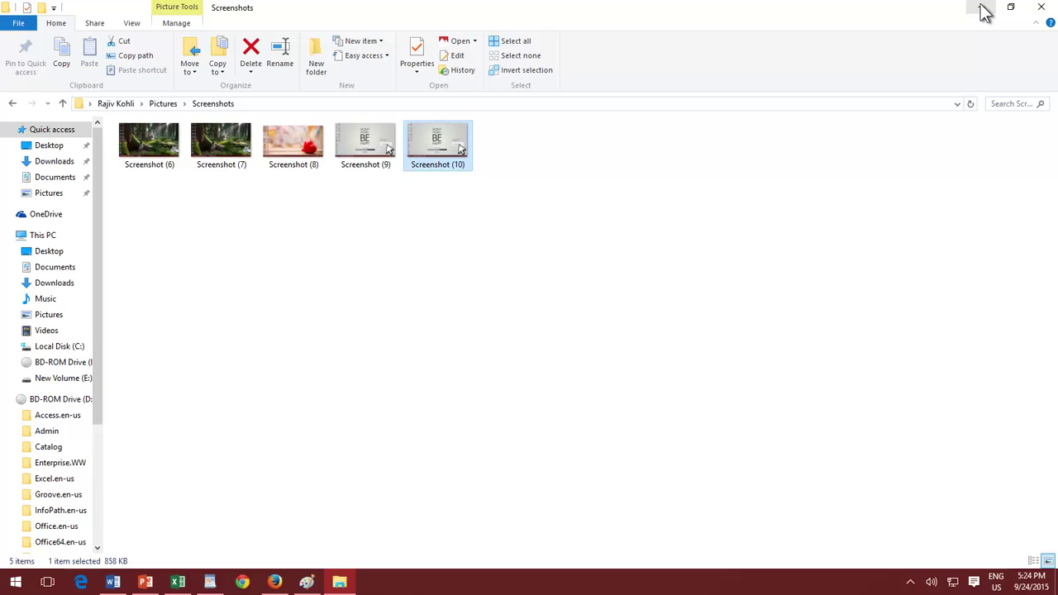
{"action": "left_click", "coordinate": [1041, 8]}
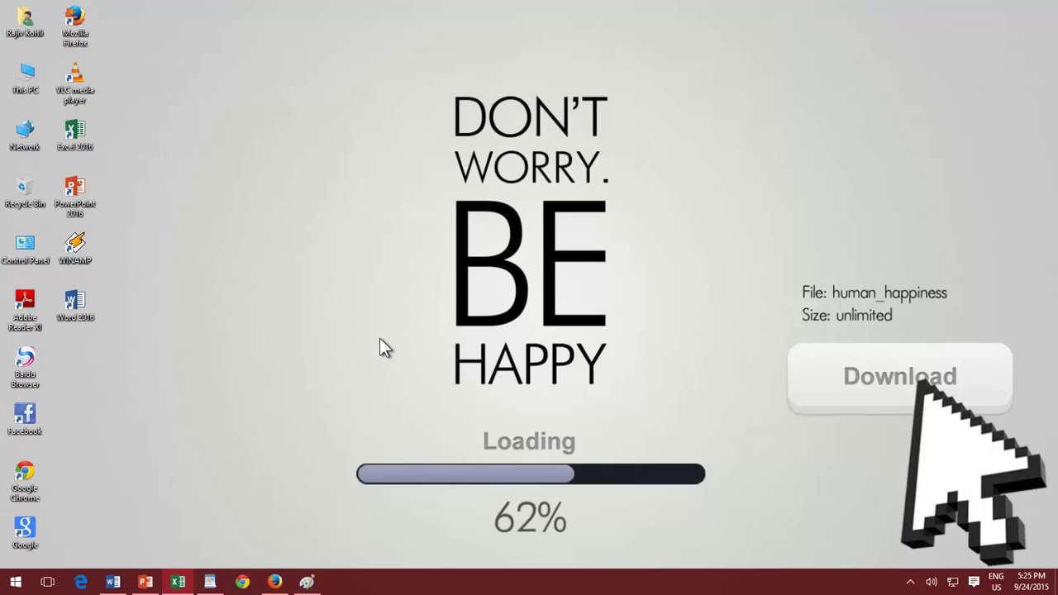
Step: Search the Start menu for 'snipp' to launch the Snipping Tool
{"action": "key", "text": "super"}
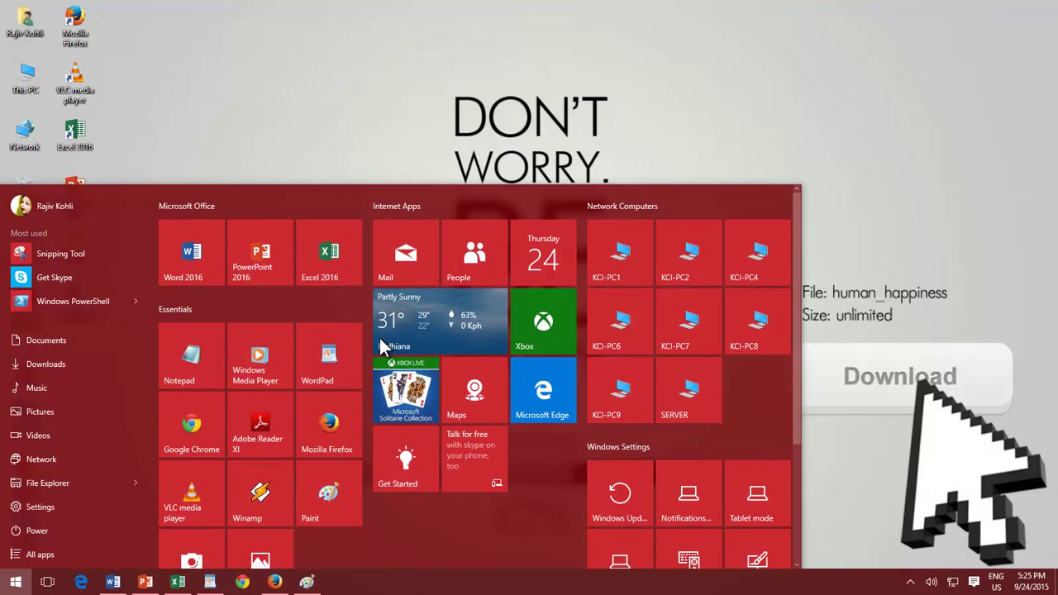
{"action": "key", "text": "super"}
{"action": "type", "text": "snipp"}
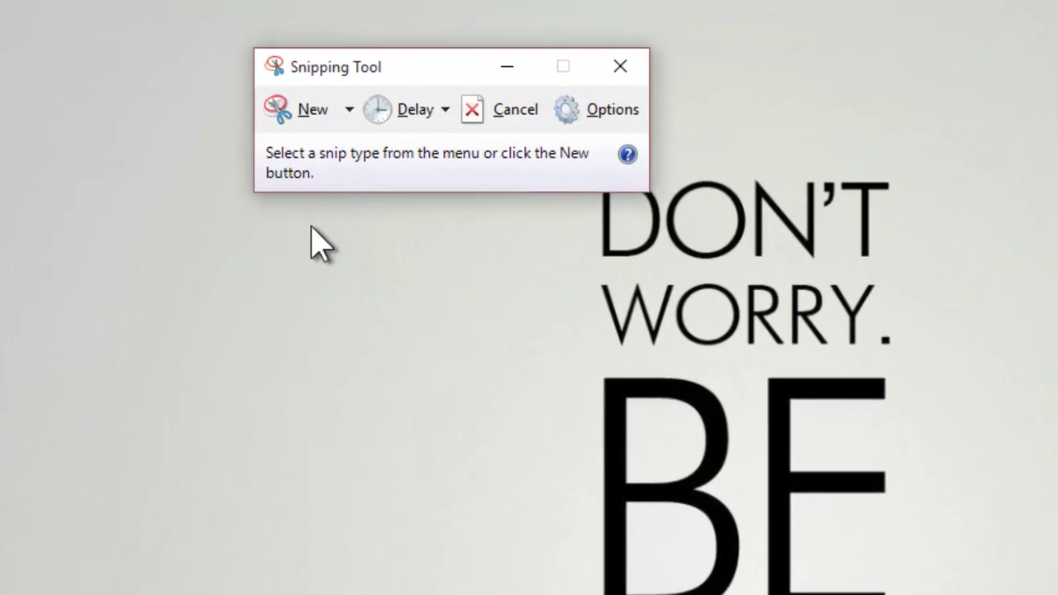
Step: Take a Rectangular Snip around the DON'T WORRY. BE HAPPY text and loading bar
{"action": "left_click", "coordinate": [321, 59]}
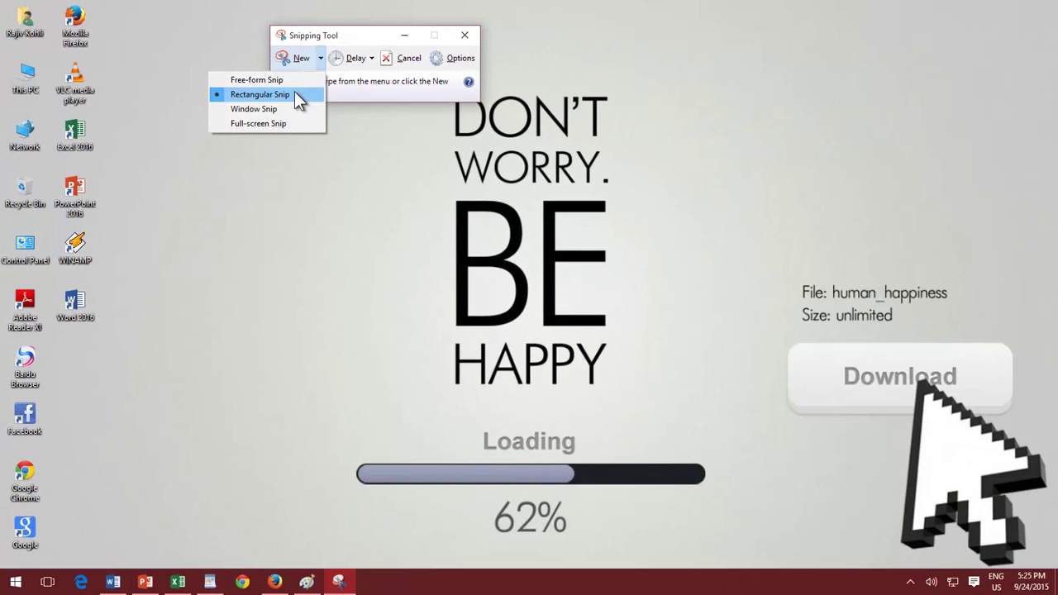
{"action": "left_click", "coordinate": [298, 64]}
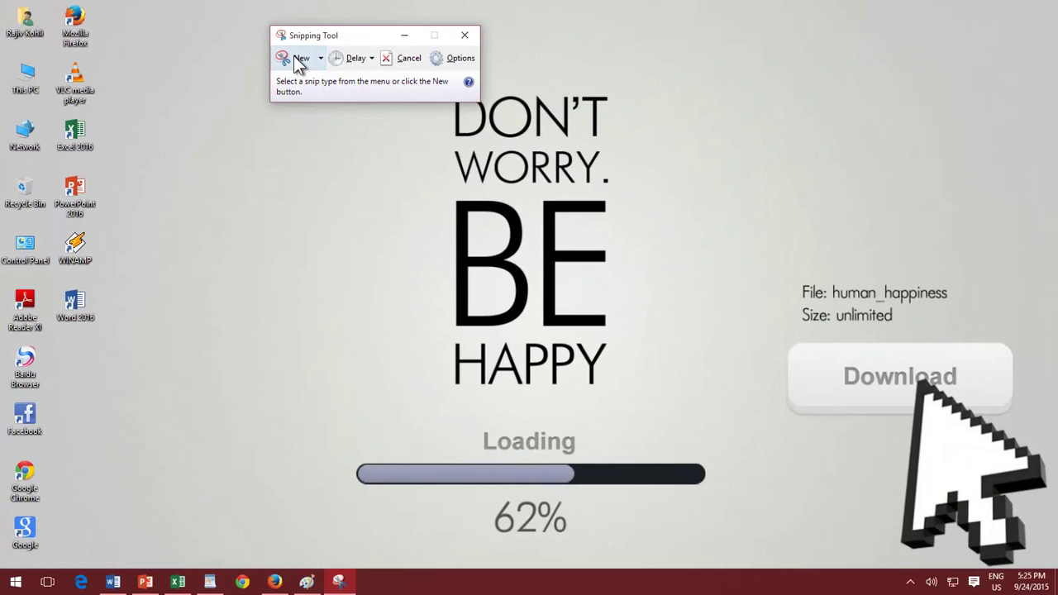
{"action": "left_click", "coordinate": [297, 62]}
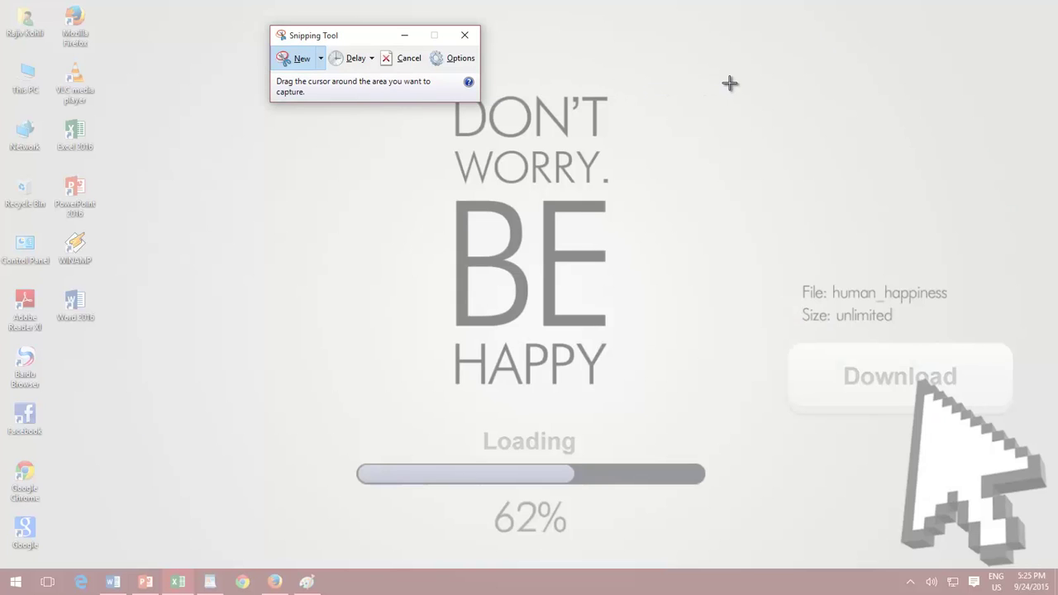
{"action": "left_click_drag", "start_coordinate": [730, 80], "coordinate": [679, 496]}
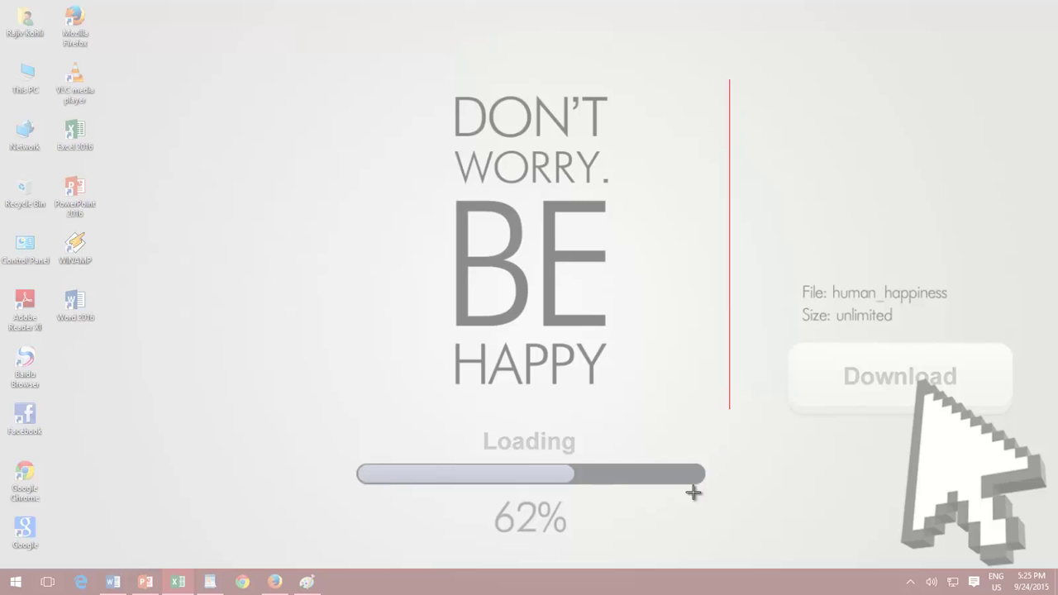
{"action": "mouse_move", "coordinate": [601, 526]}
{"action": "left_mouse_down"}
{"action": "mouse_move", "coordinate": [496, 541]}
{"action": "mouse_move", "coordinate": [345, 539]}
{"action": "left_mouse_up"}
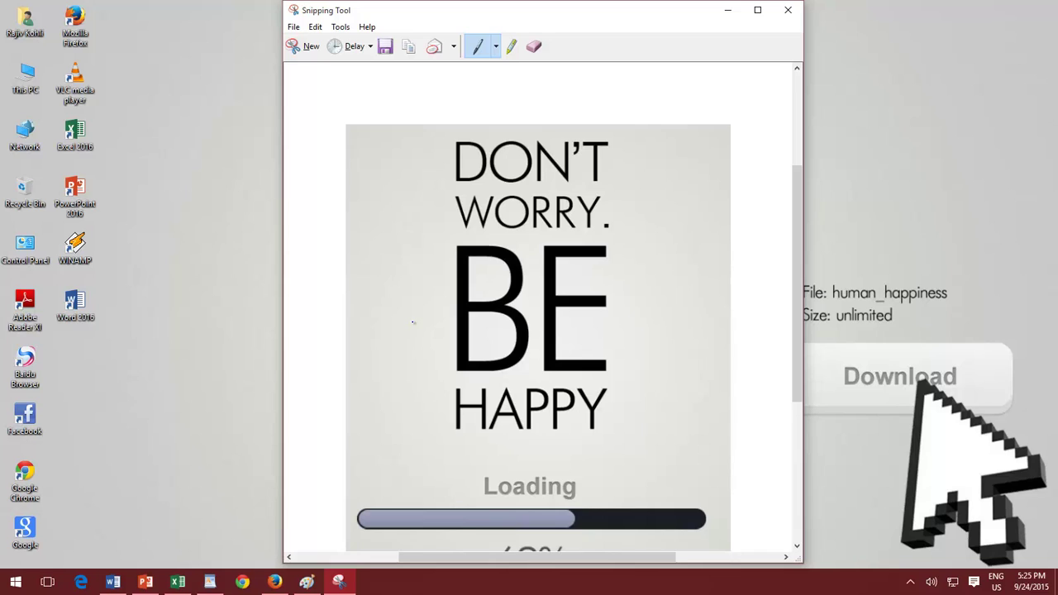
Step: Through File > Save As, name the snip 'snip 3' and keep the JPEG file type
{"action": "left_click", "coordinate": [382, 56]}
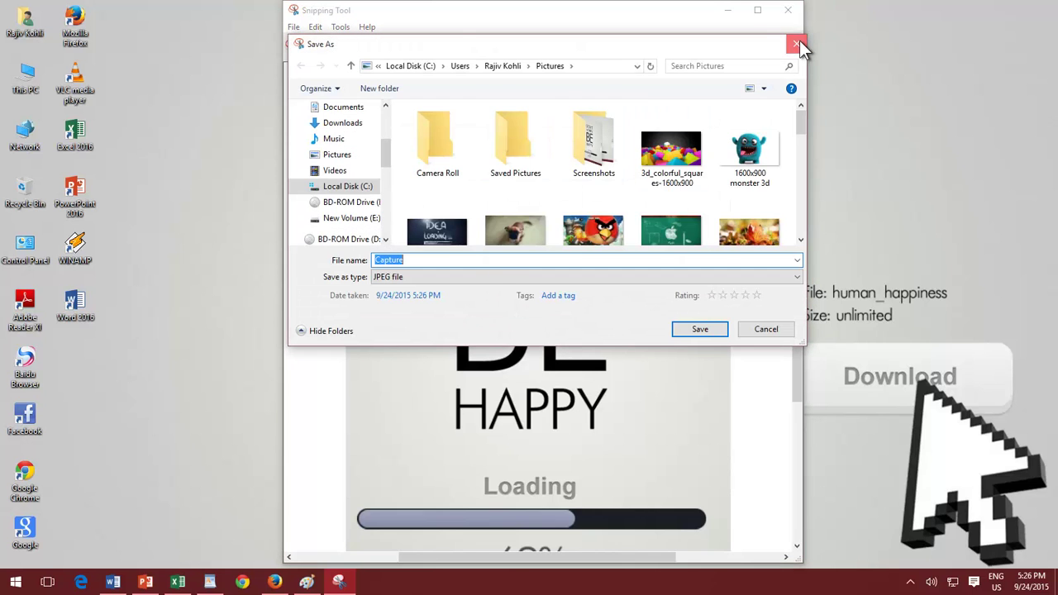
{"action": "left_click", "coordinate": [800, 43]}
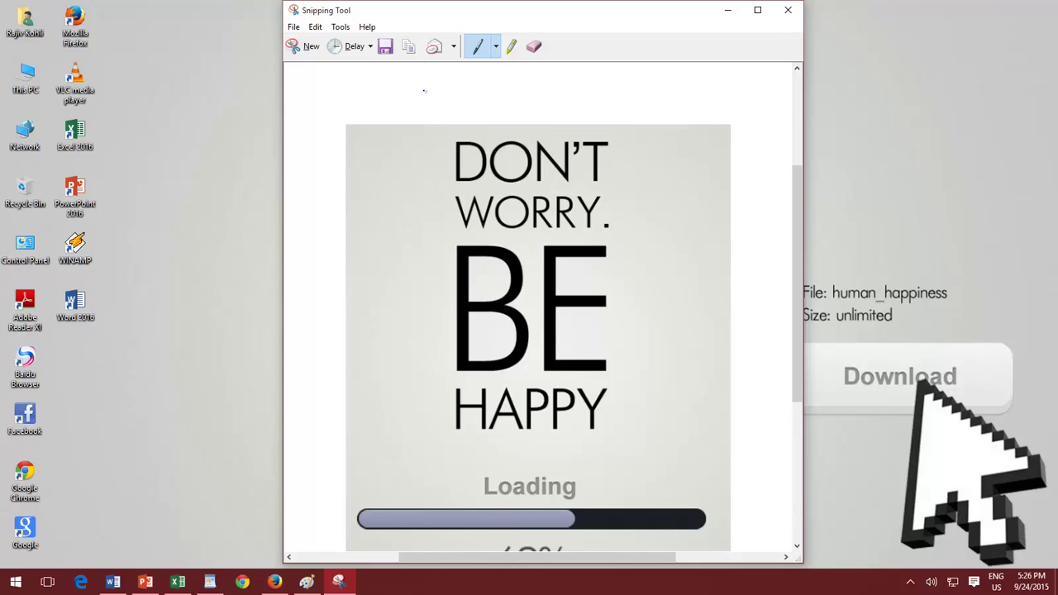
{"action": "left_click", "coordinate": [293, 26]}
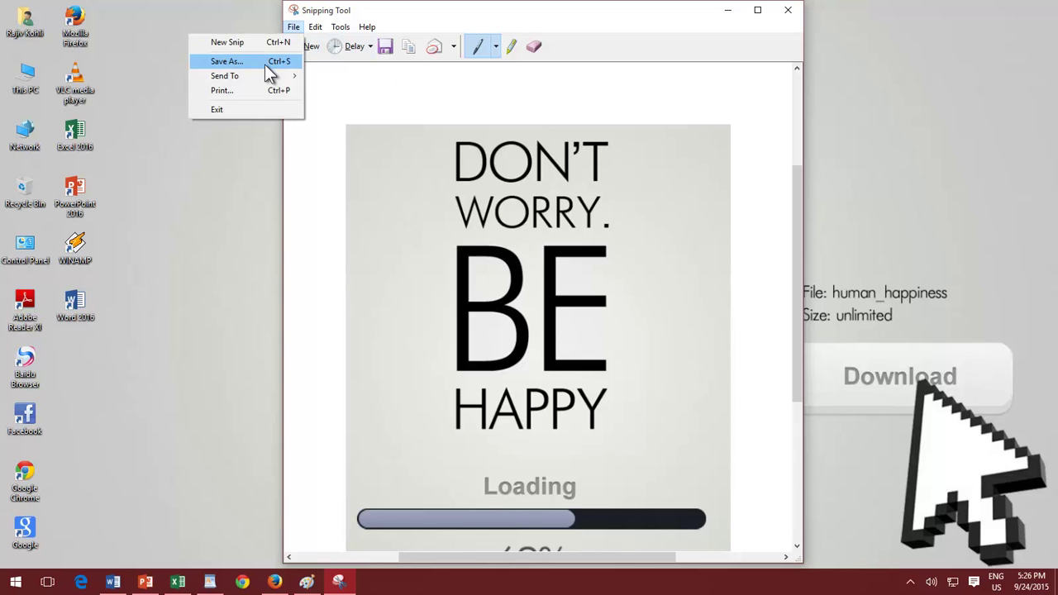
{"action": "left_click", "coordinate": [264, 65]}
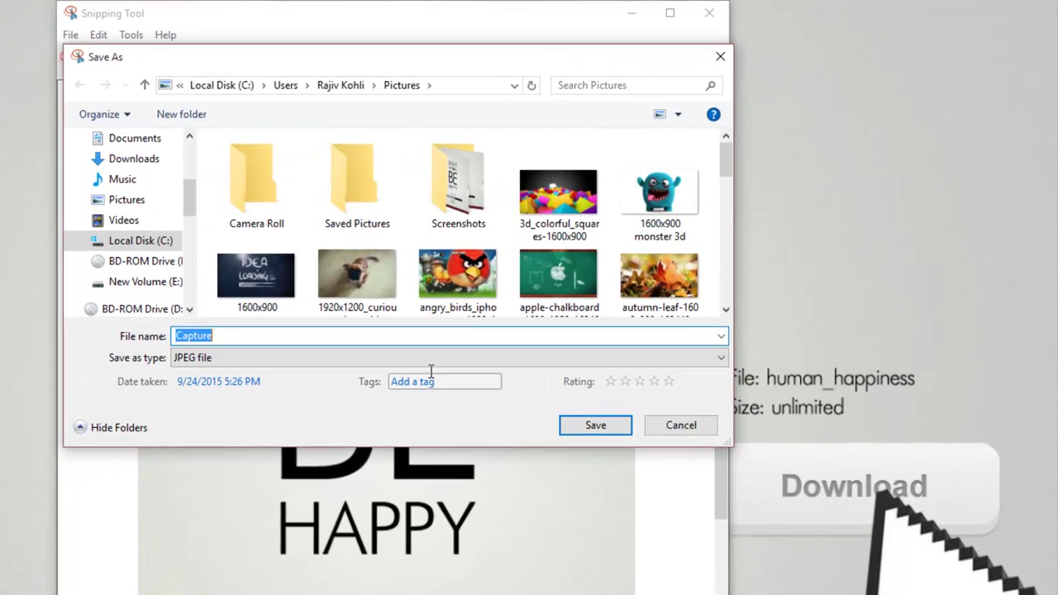
{"action": "type", "text": "snip 3"}
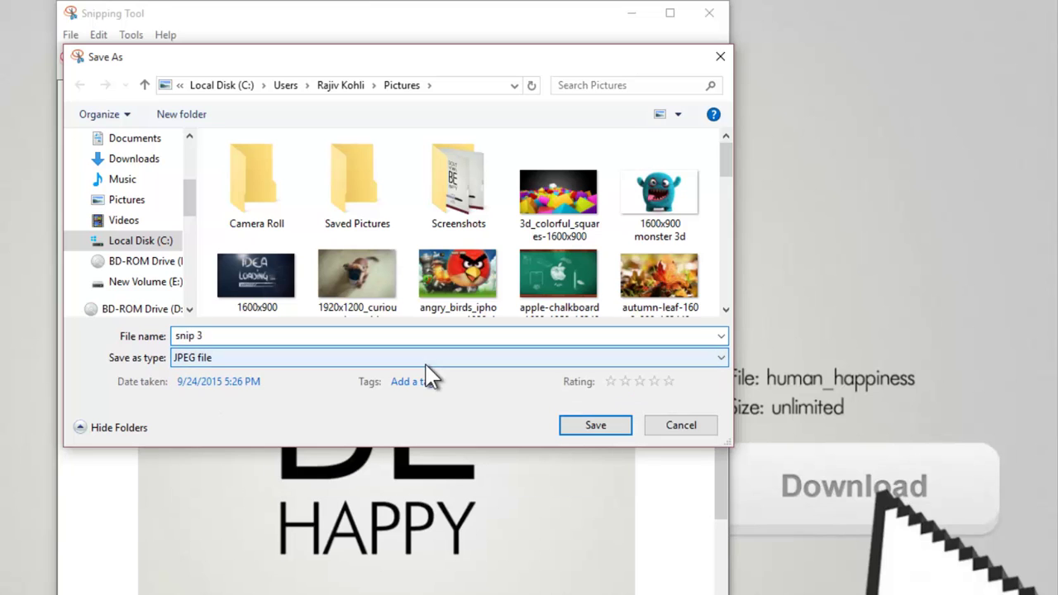
{"action": "left_click", "coordinate": [429, 358]}
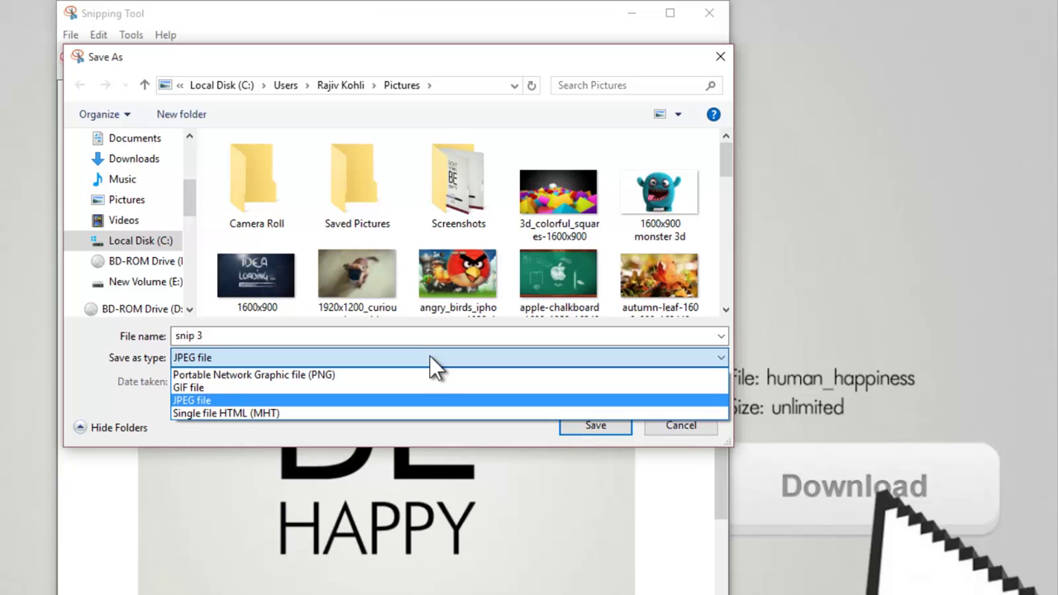
{"action": "left_click", "coordinate": [429, 358]}
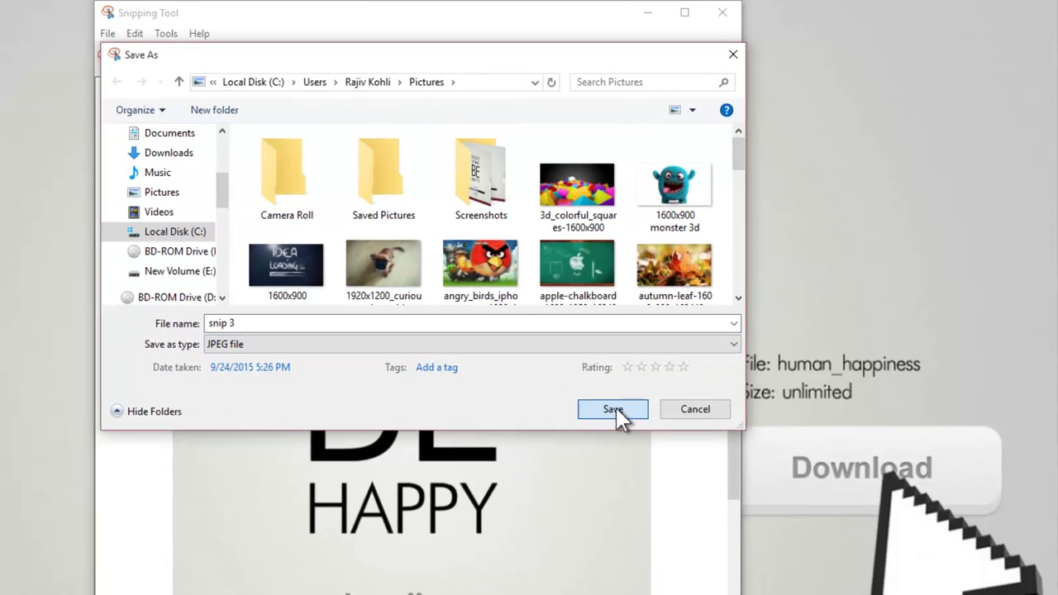
{"action": "left_click", "coordinate": [597, 426]}
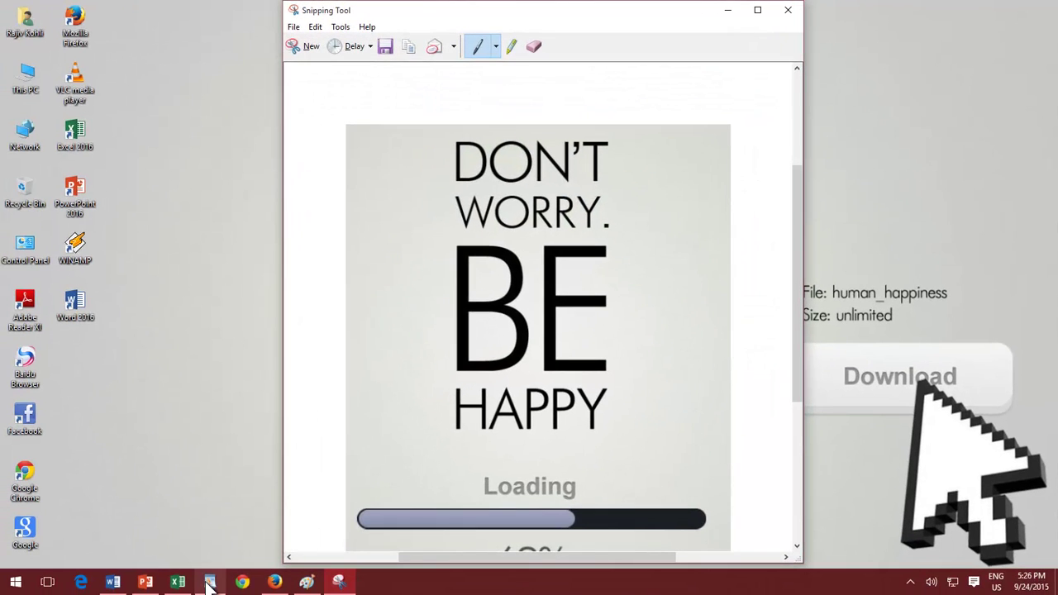
Step: Insert the saved snip 3 poster image from Pictures onto the first slide of Presentation1
{"action": "left_click", "coordinate": [145, 582]}
{"action": "left_click", "coordinate": [100, 29]}
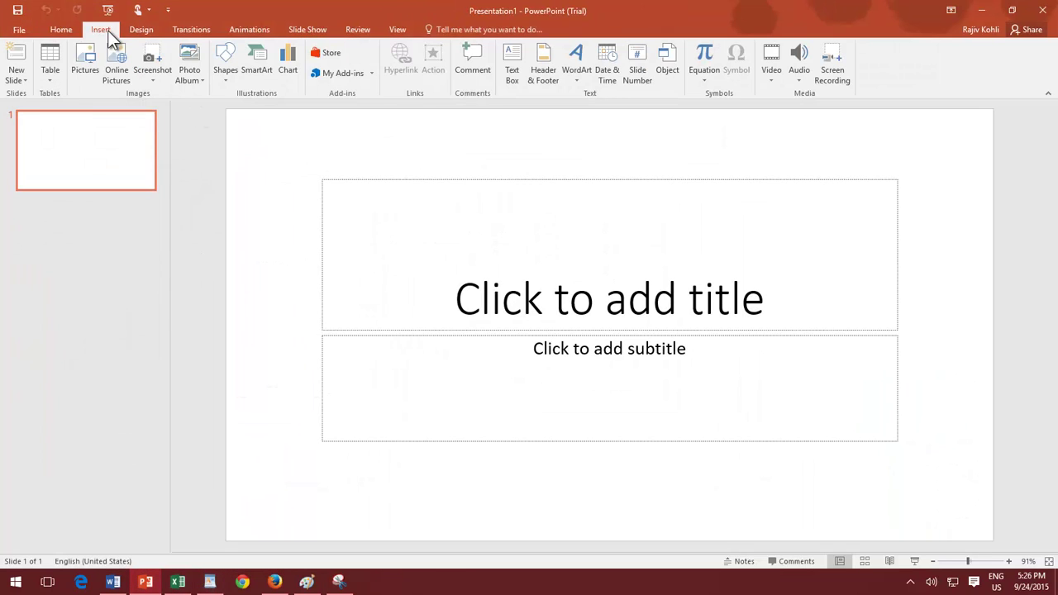
{"action": "left_click", "coordinate": [85, 67]}
{"action": "left_click", "coordinate": [281, 200]}
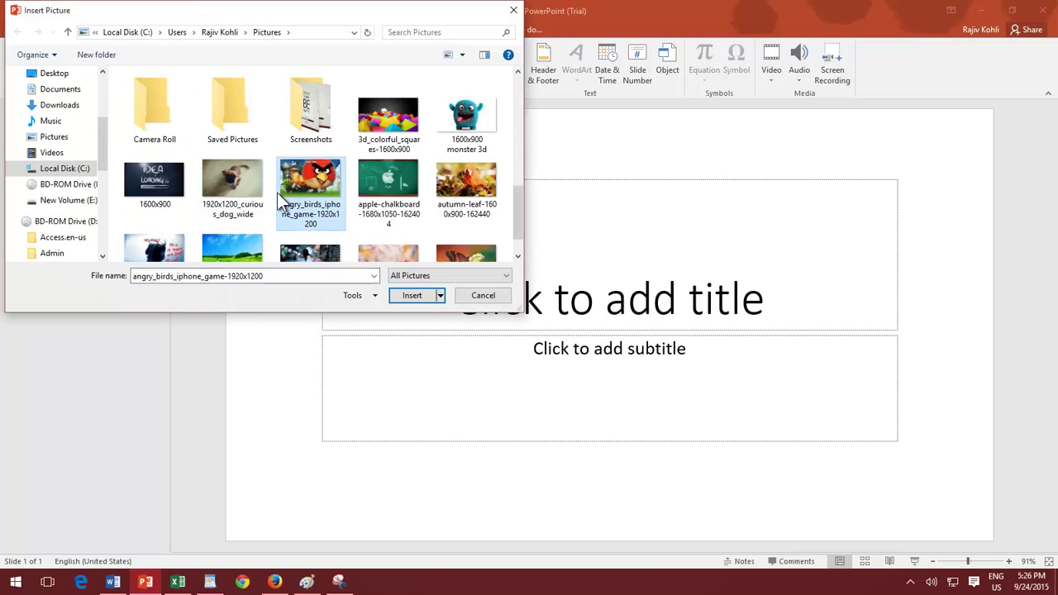
{"action": "scroll", "coordinate": [277, 193], "scroll_direction": "down", "scroll_amount": 5}
{"action": "key", "text": "Right"}
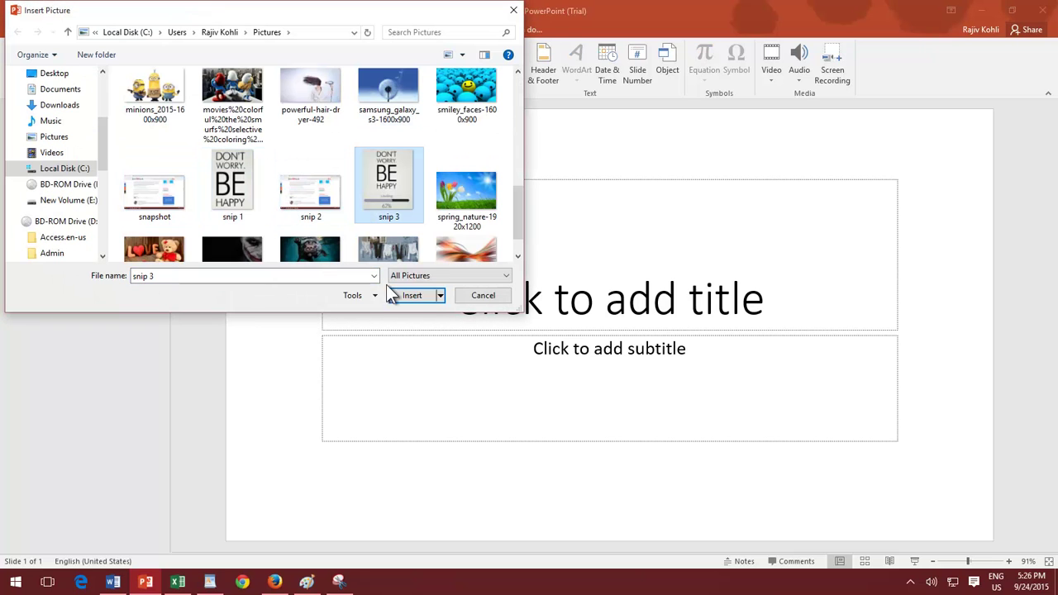
{"action": "left_click", "coordinate": [411, 295]}
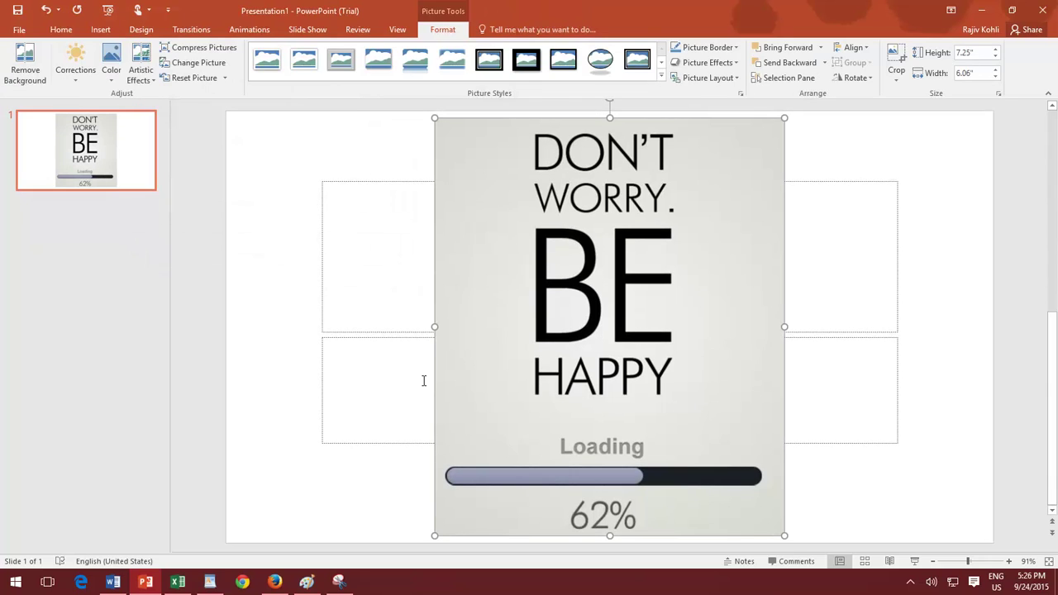
Step: Copy the poster snip in Snipping Tool and paste it into a new WordPad document
{"action": "left_click", "coordinate": [339, 582]}
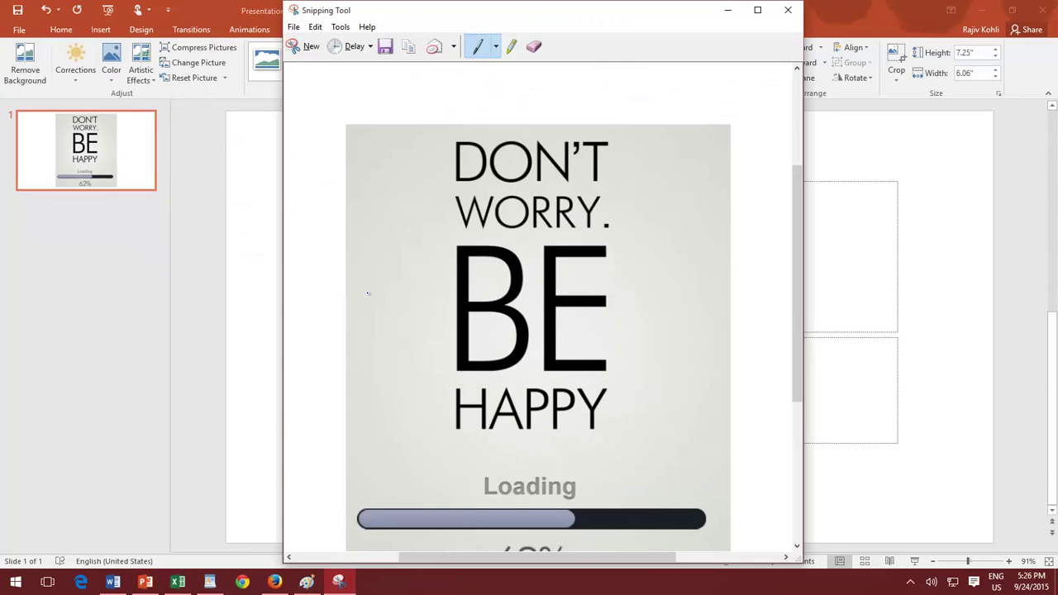
{"action": "left_click", "coordinate": [319, 27]}
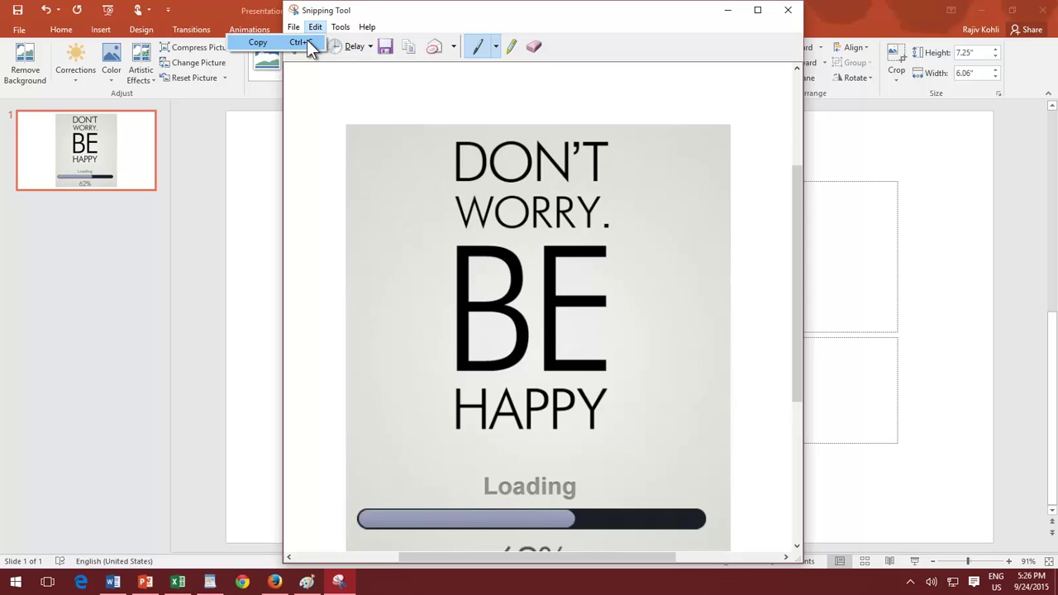
{"action": "left_click", "coordinate": [308, 42]}
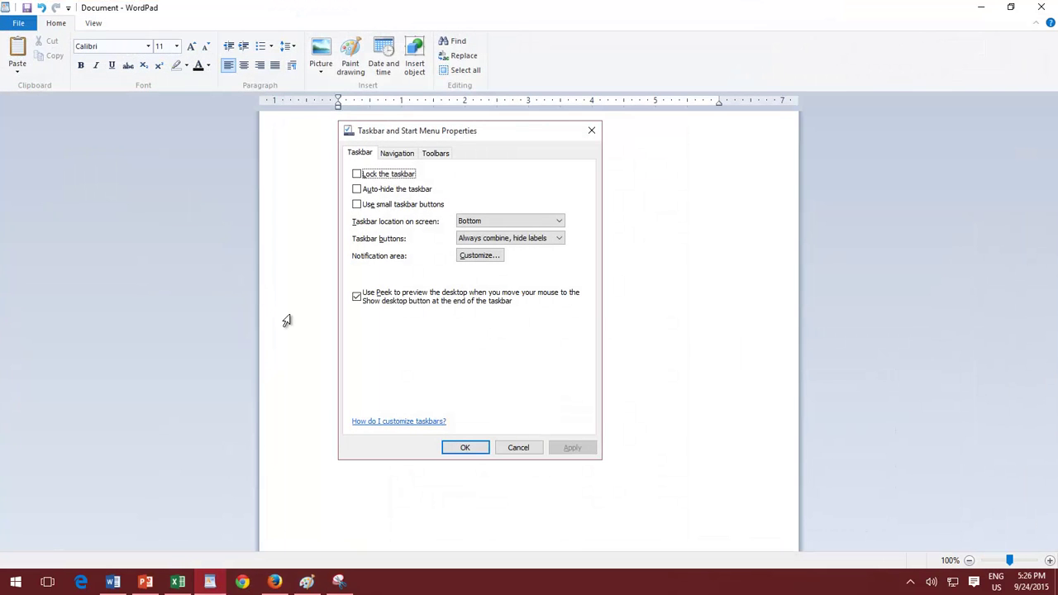
{"action": "left_click", "coordinate": [566, 293]}
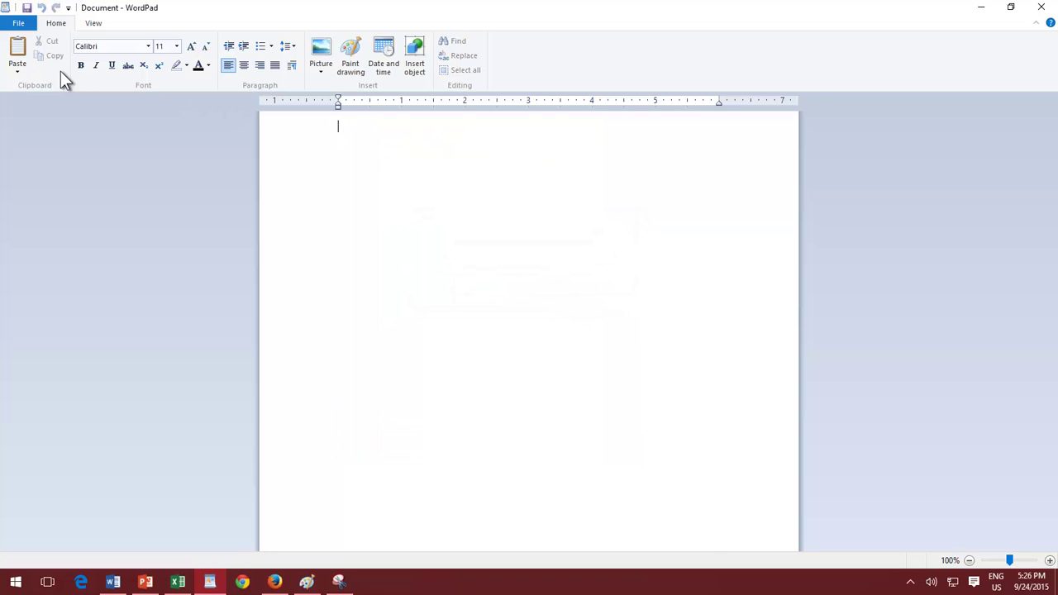
{"action": "key", "text": "ctrl+v"}
{"action": "scroll", "coordinate": [531, 389], "scroll_direction": "down", "scroll_amount": 1}
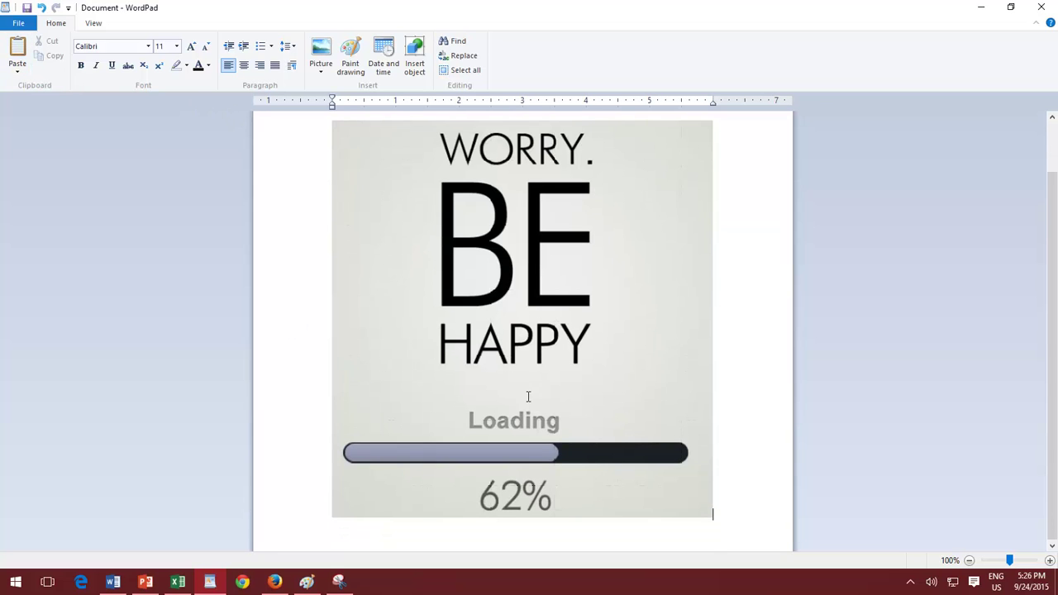
{"action": "left_click", "coordinate": [351, 582]}
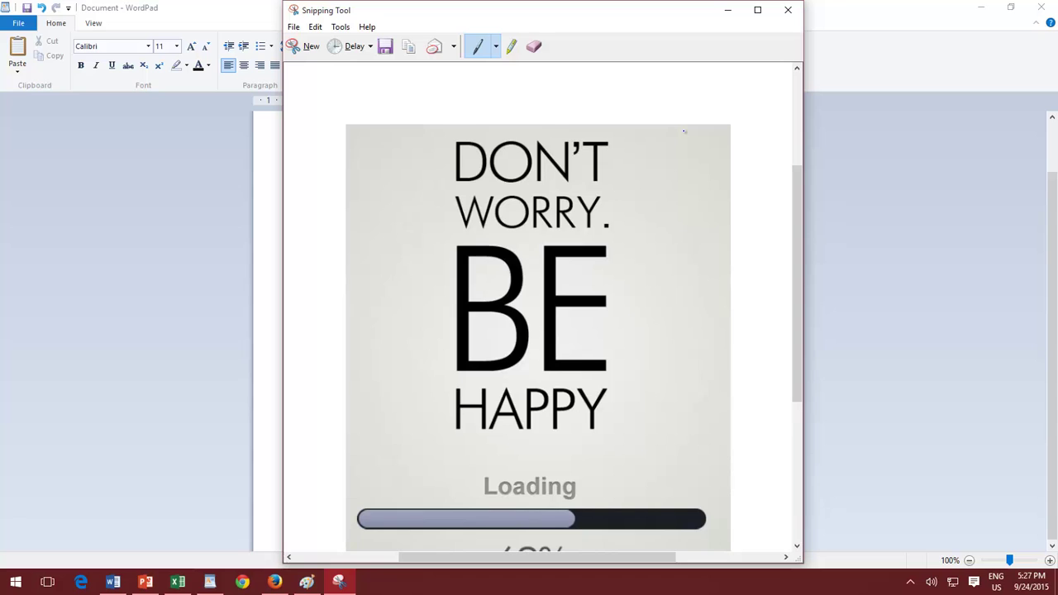
Step: Switch to Rectangular Snip and capture the "WORRY. BE" lettering at the poster's top
{"action": "left_click", "coordinate": [309, 48]}
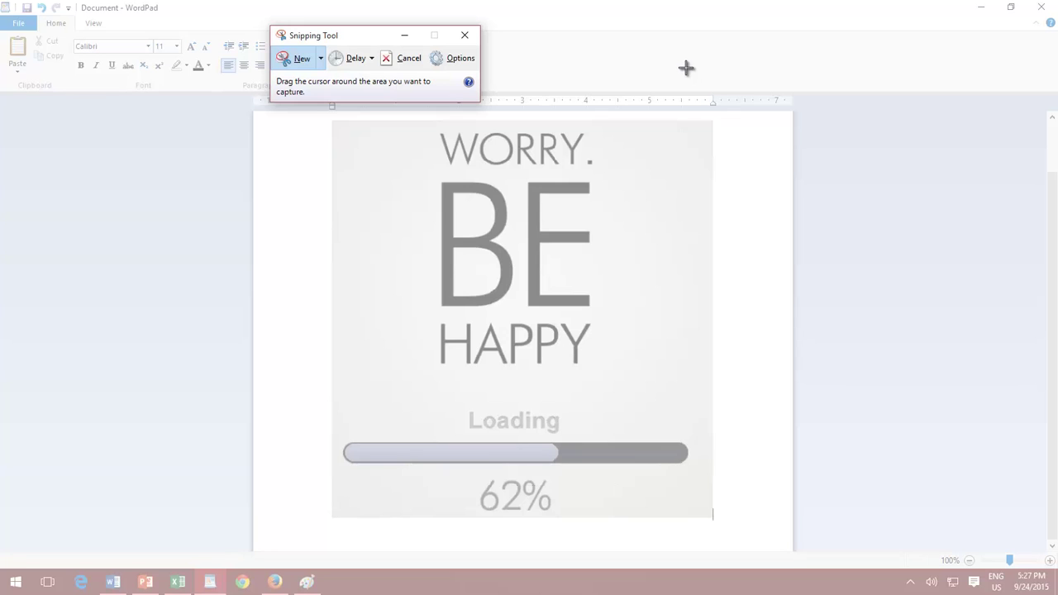
{"action": "left_click", "coordinate": [322, 59]}
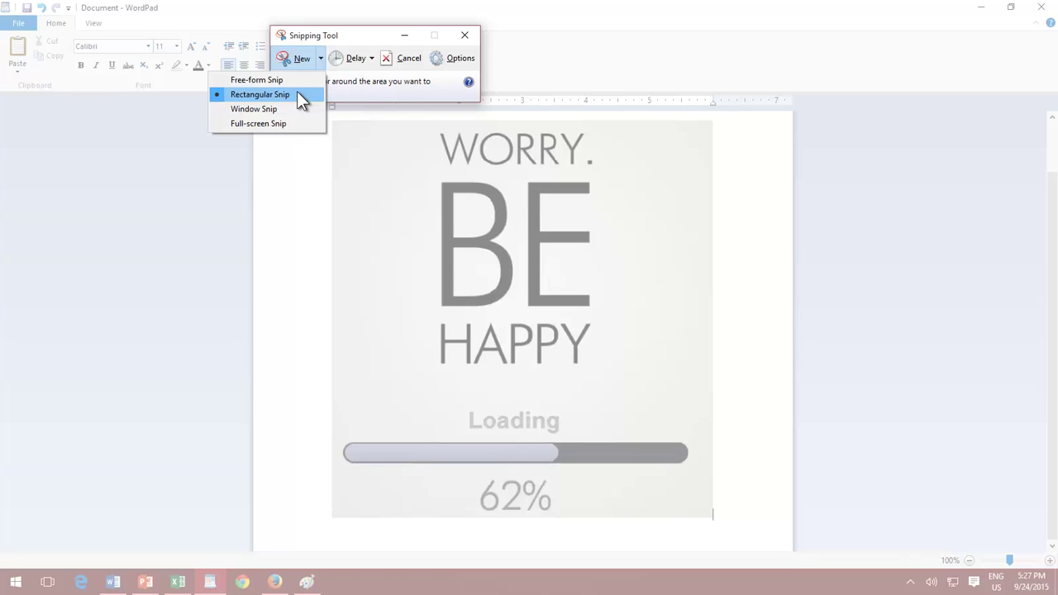
{"action": "left_click", "coordinate": [298, 93]}
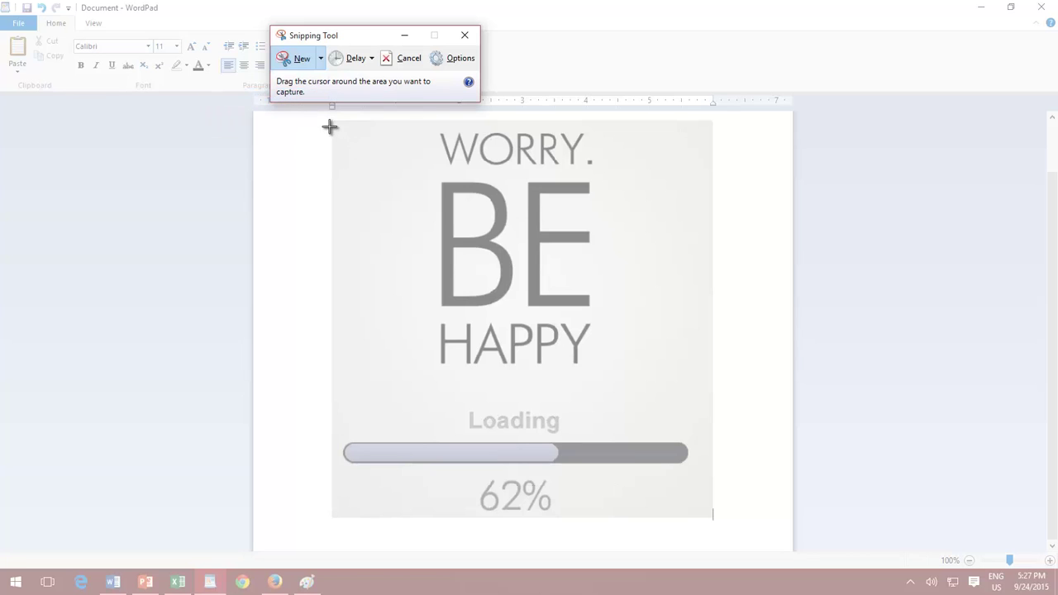
{"action": "mouse_move", "coordinate": [330, 125]}
{"action": "left_mouse_down"}
{"action": "mouse_move", "coordinate": [390, 180]}
{"action": "mouse_move", "coordinate": [678, 322]}
{"action": "mouse_move", "coordinate": [722, 317]}
{"action": "left_mouse_up"}
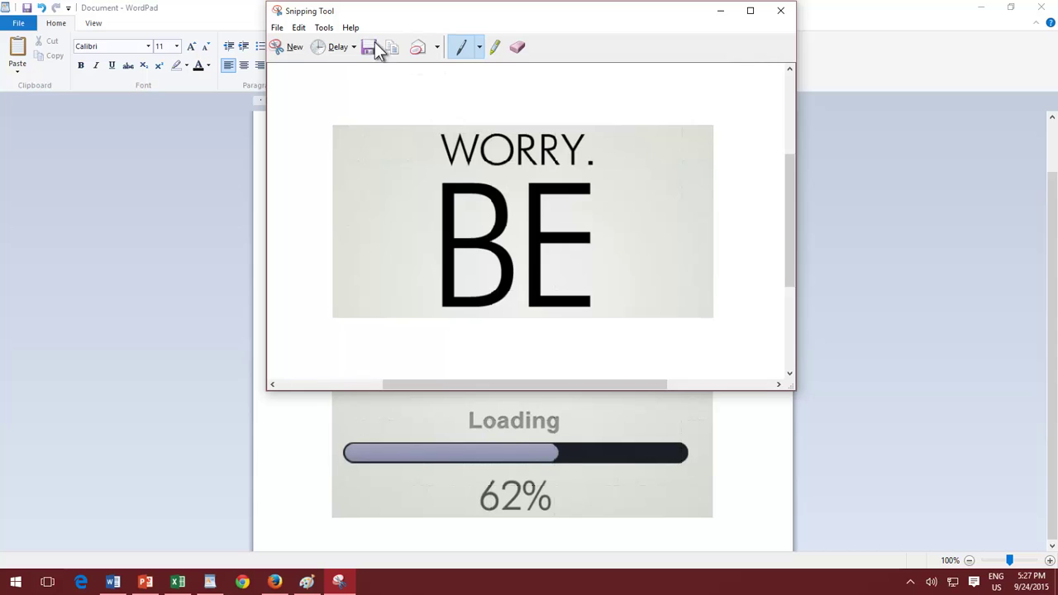
Step: Switch to Free-form Snip, outline BE HAPPY, then cancel the next pending snip
{"action": "left_click", "coordinate": [289, 47]}
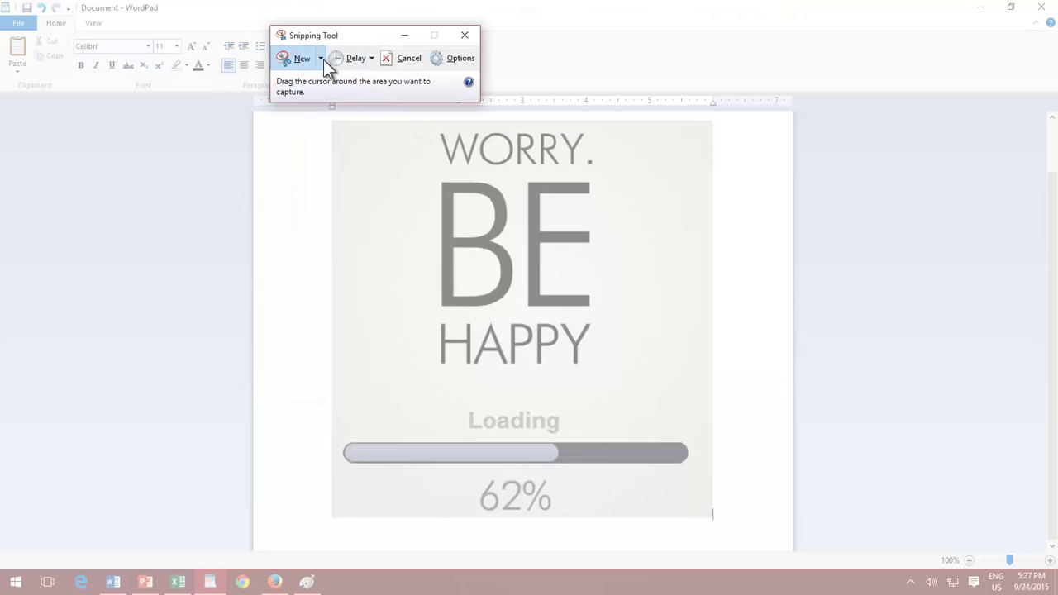
{"action": "left_click", "coordinate": [321, 58]}
{"action": "left_click", "coordinate": [302, 83]}
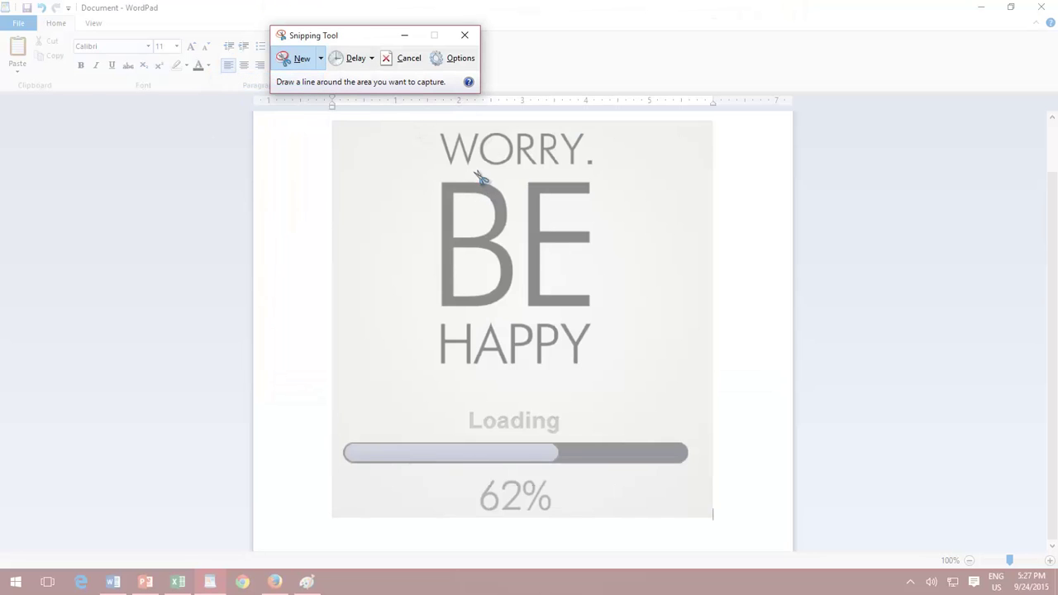
{"action": "mouse_move", "coordinate": [481, 177]}
{"action": "left_mouse_down"}
{"action": "mouse_move", "coordinate": [513, 385]}
{"action": "mouse_move", "coordinate": [633, 267]}
{"action": "mouse_move", "coordinate": [590, 170]}
{"action": "mouse_move", "coordinate": [478, 177]}
{"action": "left_mouse_up"}
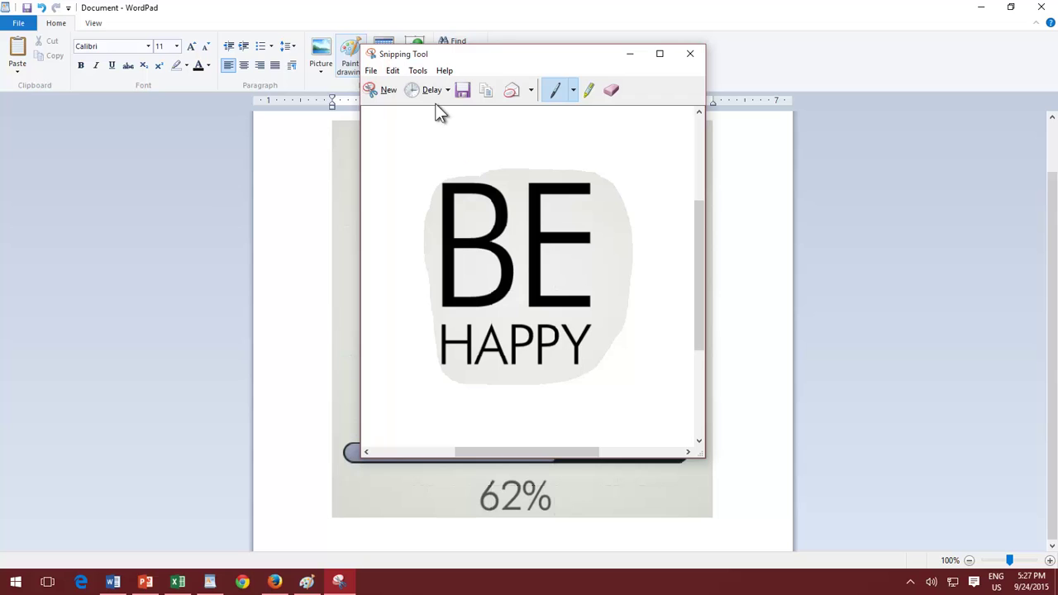
{"action": "left_click", "coordinate": [383, 89]}
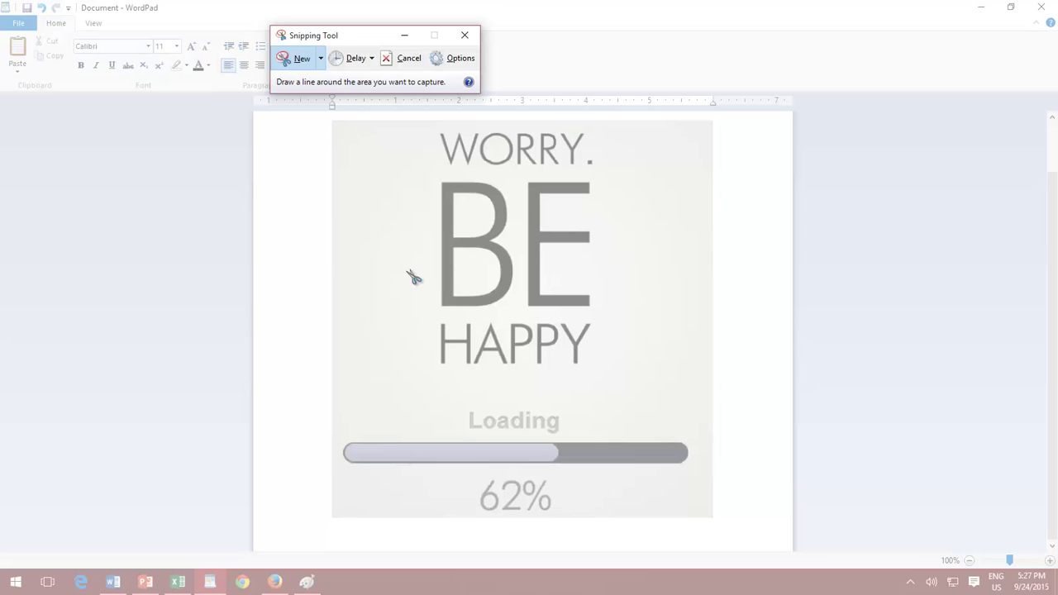
{"action": "key", "text": "Escape"}
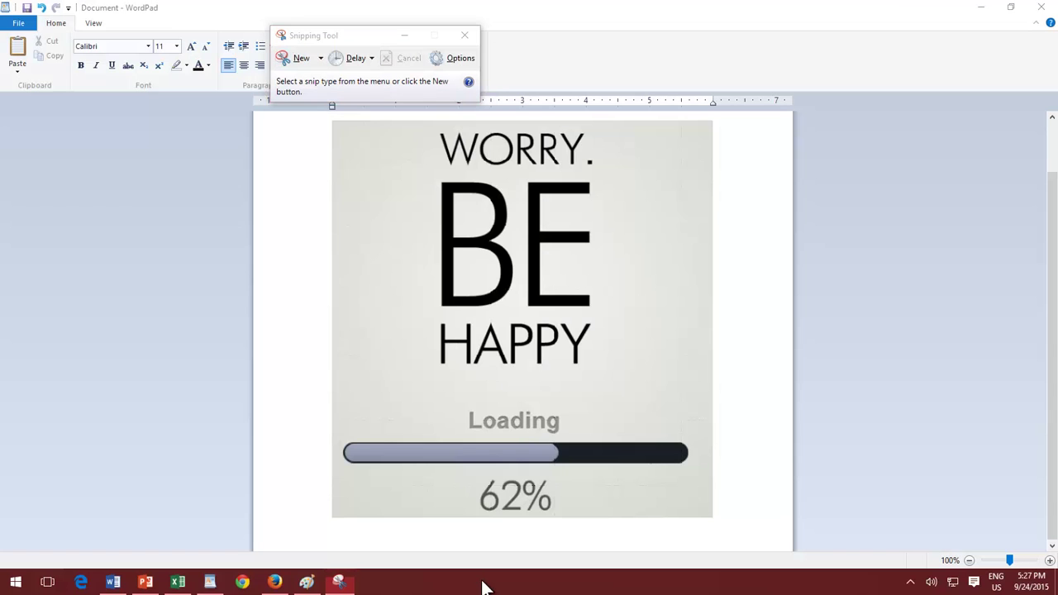
Step: Open Taskbar Properties and capture that window with a Window Snip
{"action": "right_click", "coordinate": [482, 584]}
{"action": "left_click", "coordinate": [507, 571]}
{"action": "left_click", "coordinate": [320, 59]}
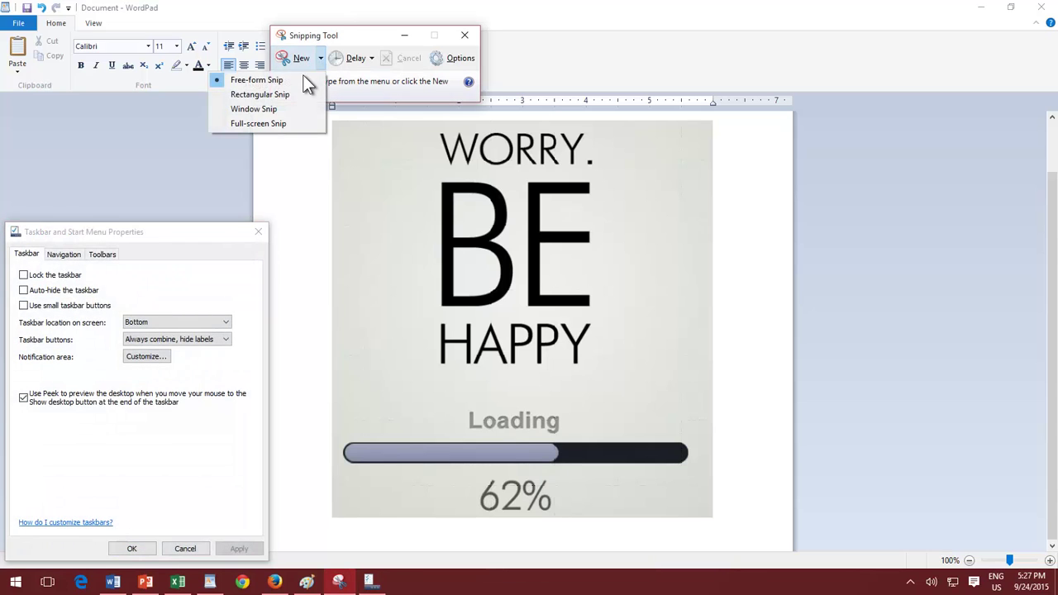
{"action": "left_click", "coordinate": [273, 108]}
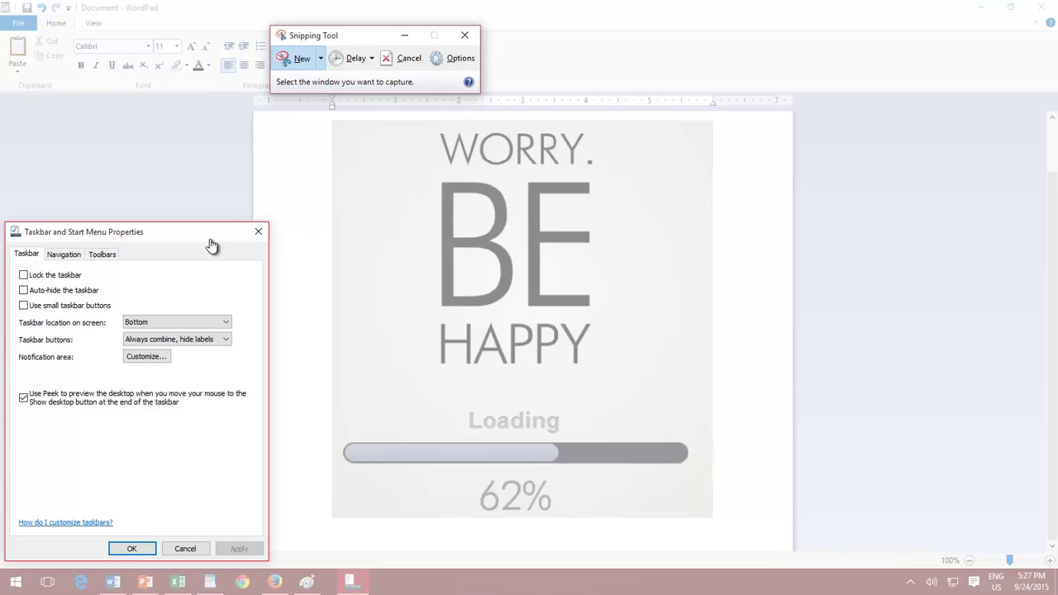
{"action": "left_click", "coordinate": [211, 244]}
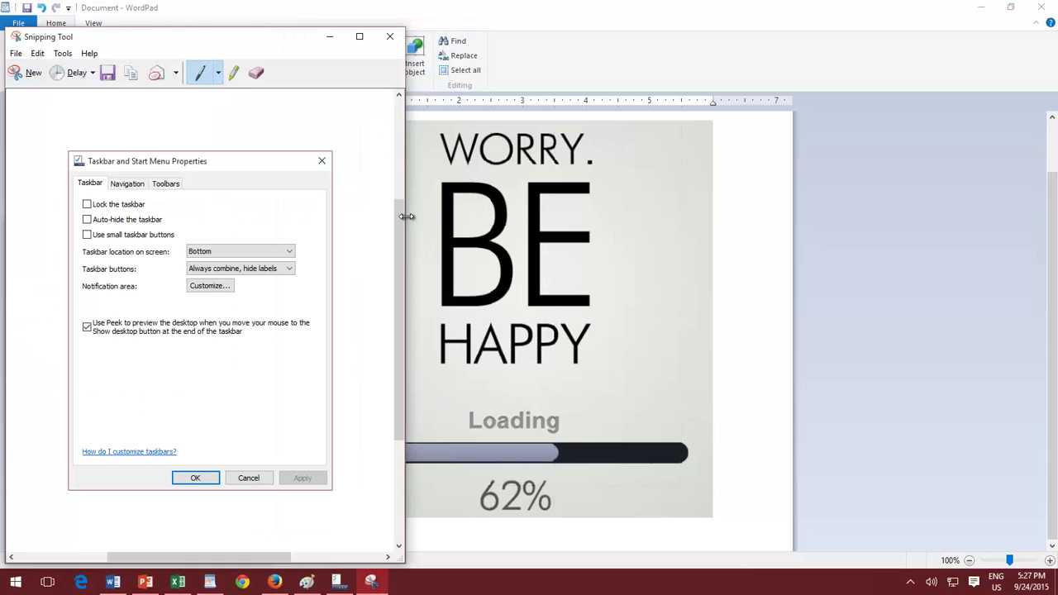
Step: Take a Full-screen Snip, scroll through it, then discard it for a new window capture
{"action": "left_click", "coordinate": [38, 78]}
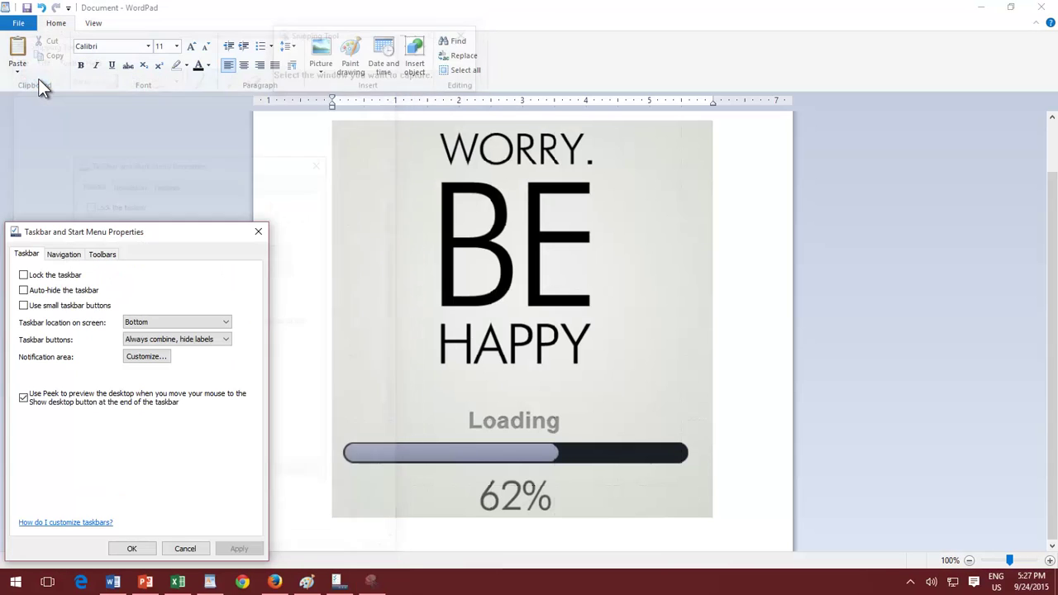
{"action": "left_click", "coordinate": [322, 58]}
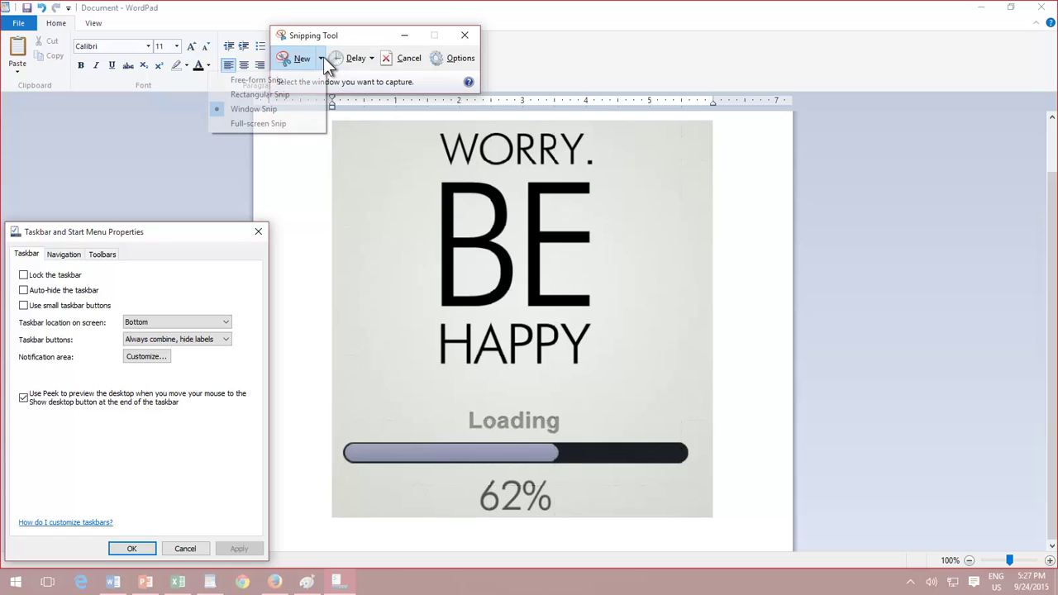
{"action": "left_click", "coordinate": [296, 123]}
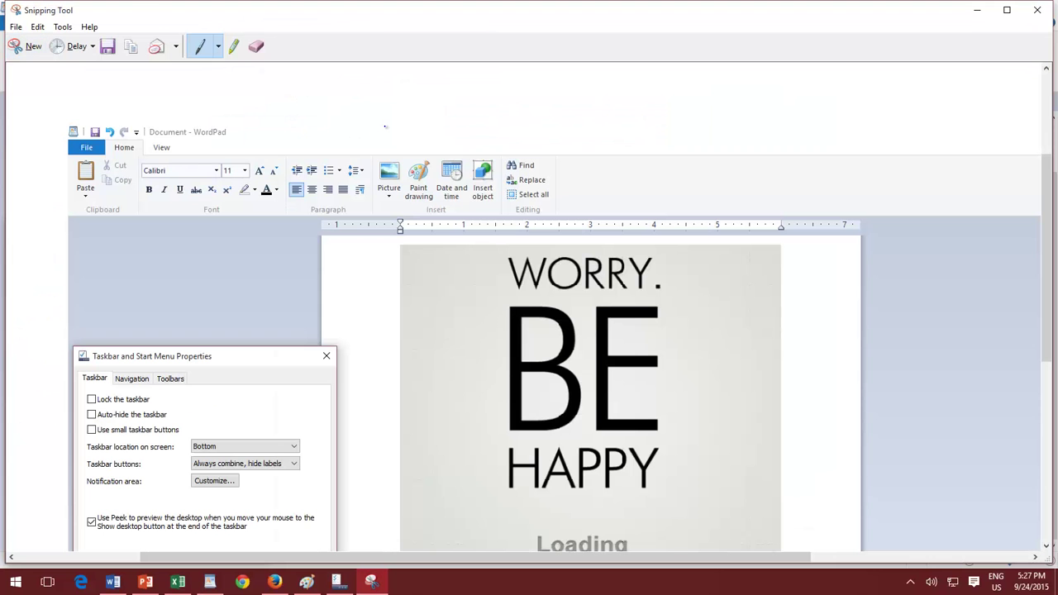
{"action": "scroll", "coordinate": [388, 126], "scroll_direction": "down", "scroll_amount": 2}
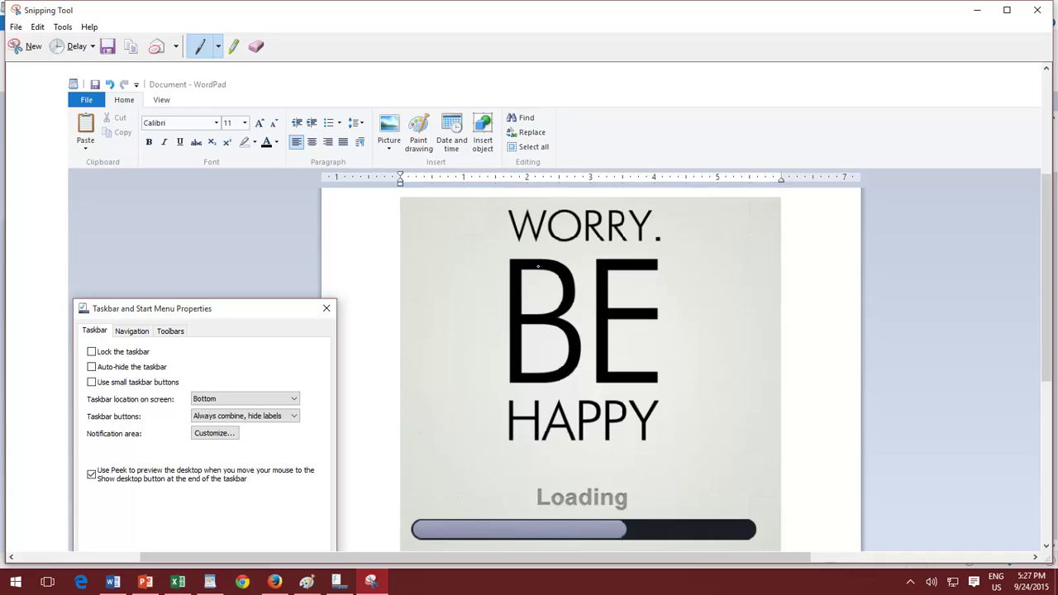
{"action": "scroll", "coordinate": [430, 149], "scroll_direction": "down", "scroll_amount": 2}
{"action": "scroll", "coordinate": [496, 190], "scroll_direction": "down", "scroll_amount": 1}
{"action": "scroll", "coordinate": [531, 210], "scroll_direction": "down", "scroll_amount": 1}
{"action": "scroll", "coordinate": [531, 210], "scroll_direction": "up", "scroll_amount": 1}
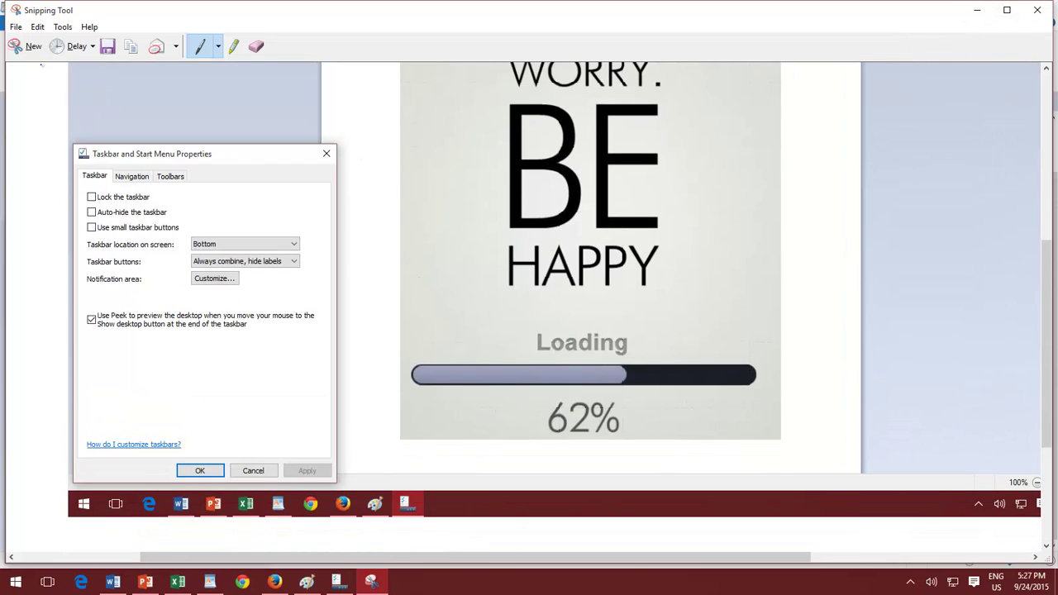
{"action": "left_click", "coordinate": [38, 41]}
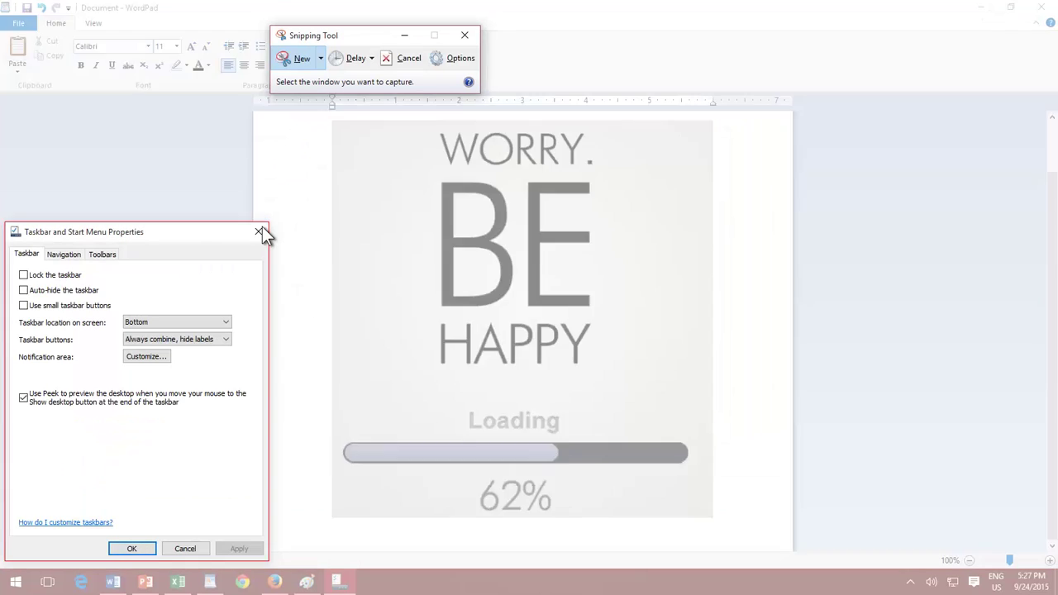
Step: Close Taskbar Properties and minimize WordPad and PowerPoint to expose the desktop wallpaper
{"action": "left_click", "coordinate": [262, 230]}
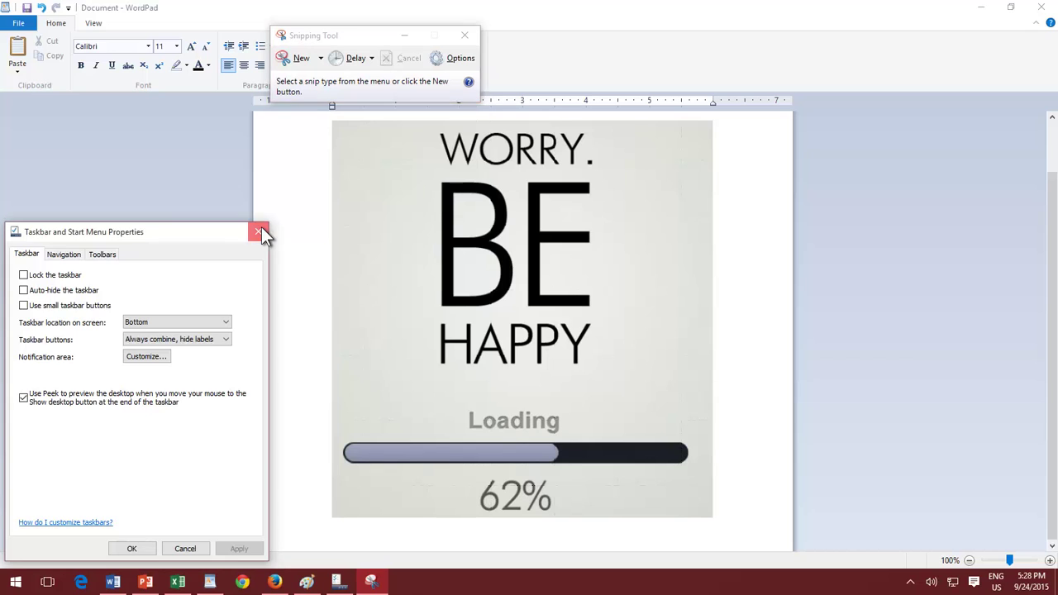
{"action": "left_click", "coordinate": [970, 5]}
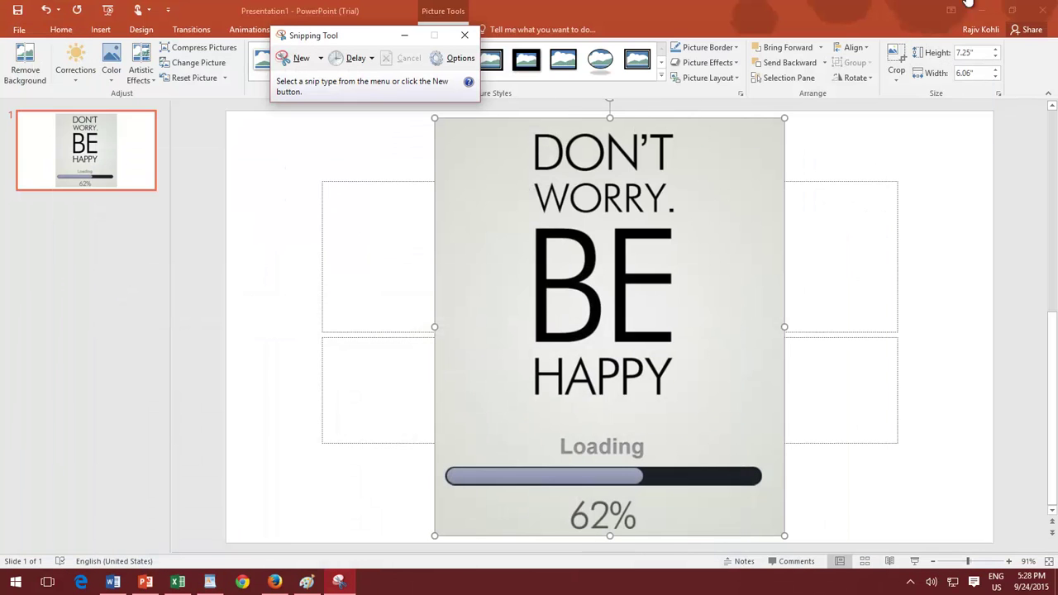
{"action": "left_click", "coordinate": [983, 16]}
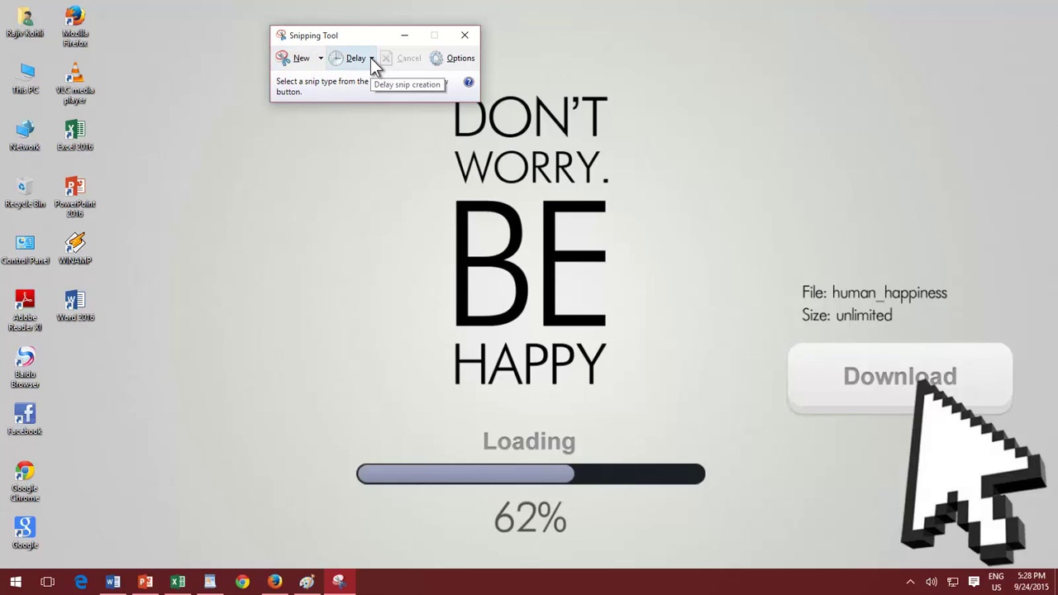
Step: Set the Snipping Tool delay to 3 seconds and start a delayed snip
{"action": "left_click", "coordinate": [354, 60]}
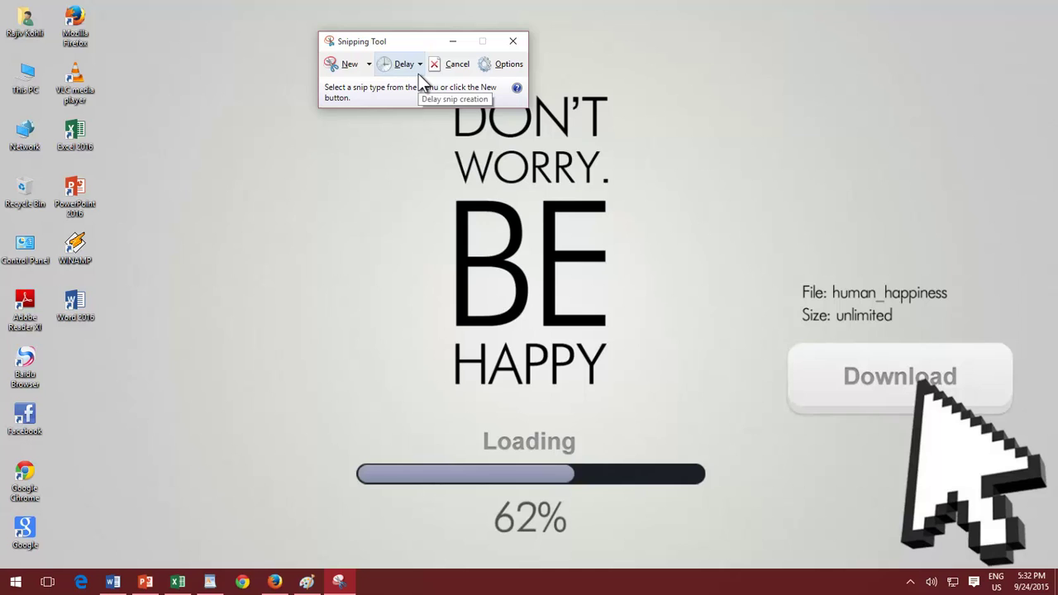
{"action": "left_click", "coordinate": [418, 72]}
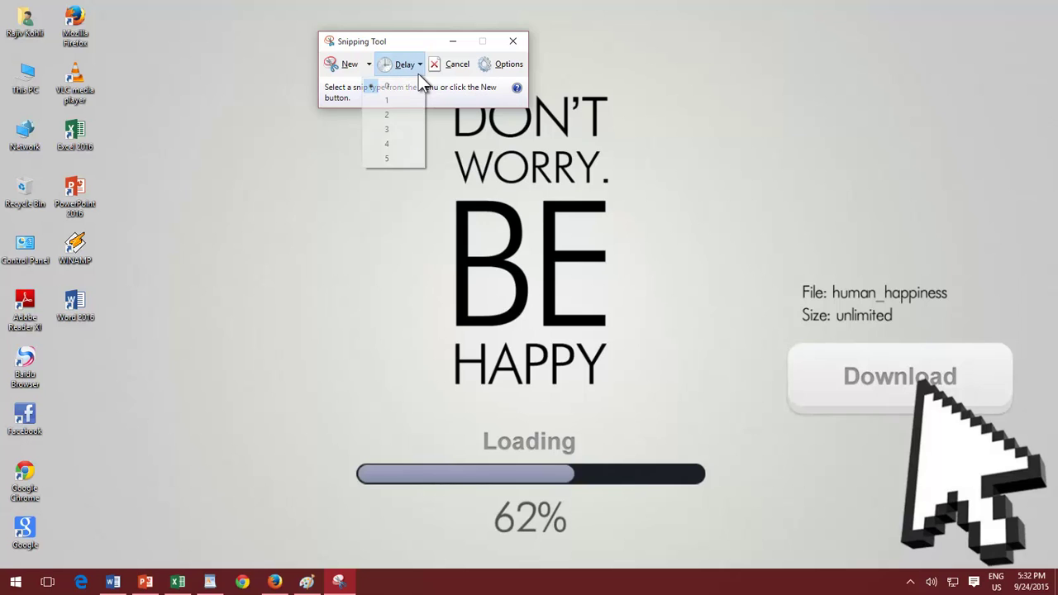
{"action": "left_click", "coordinate": [405, 128]}
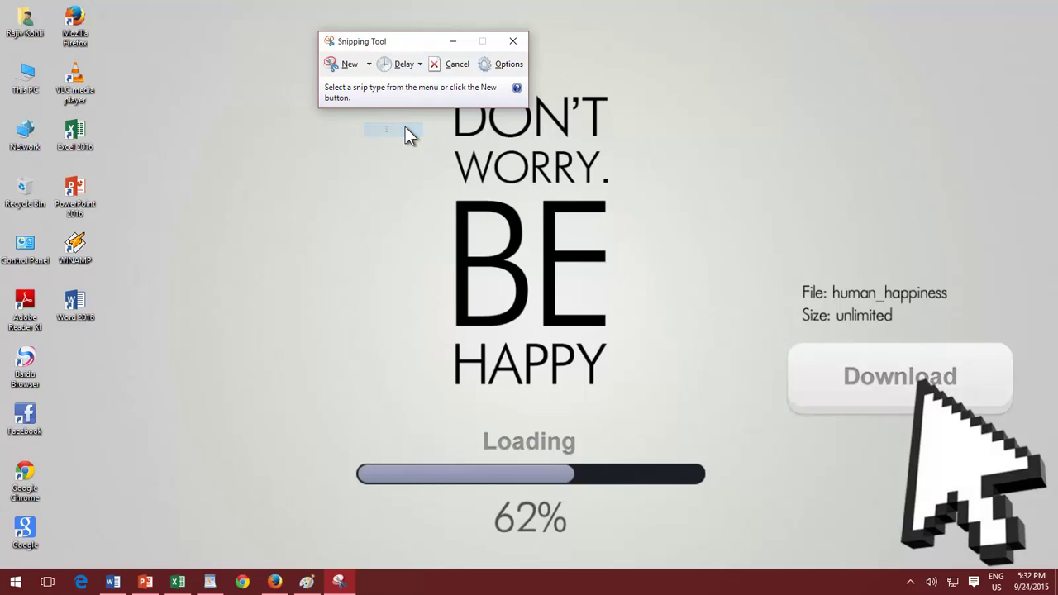
{"action": "left_click", "coordinate": [15, 584]}
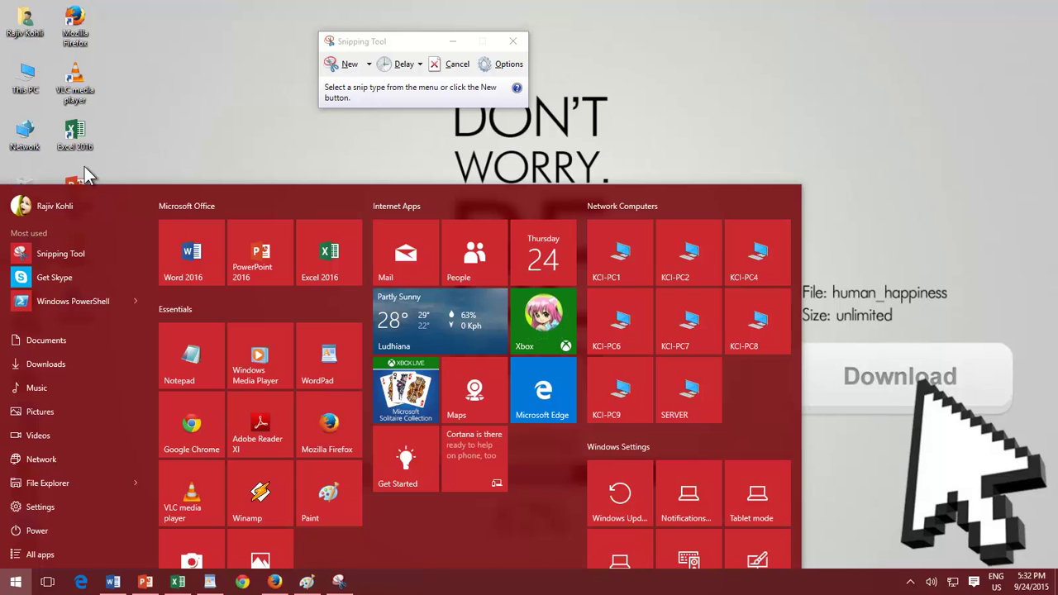
{"action": "left_click", "coordinate": [387, 95]}
{"action": "left_click", "coordinate": [406, 65]}
{"action": "left_click", "coordinate": [390, 129]}
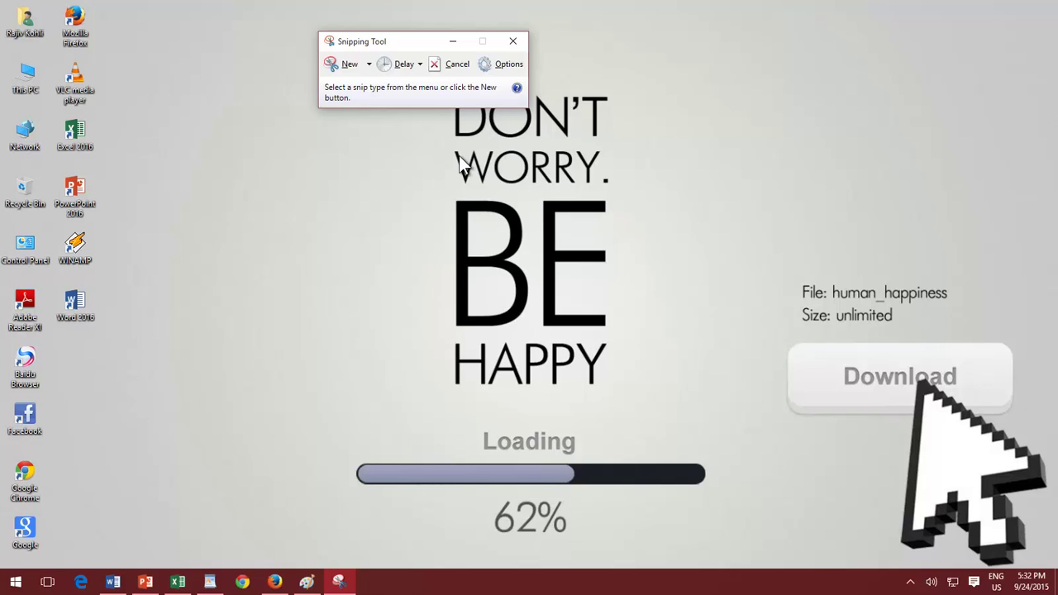
{"action": "left_click", "coordinate": [415, 65]}
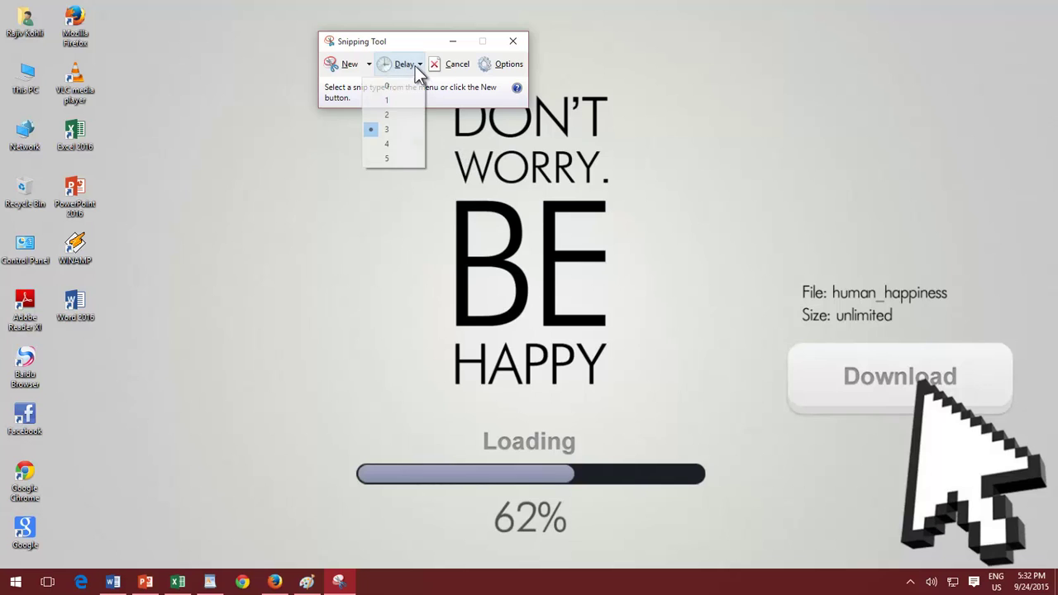
{"action": "left_click", "coordinate": [399, 129]}
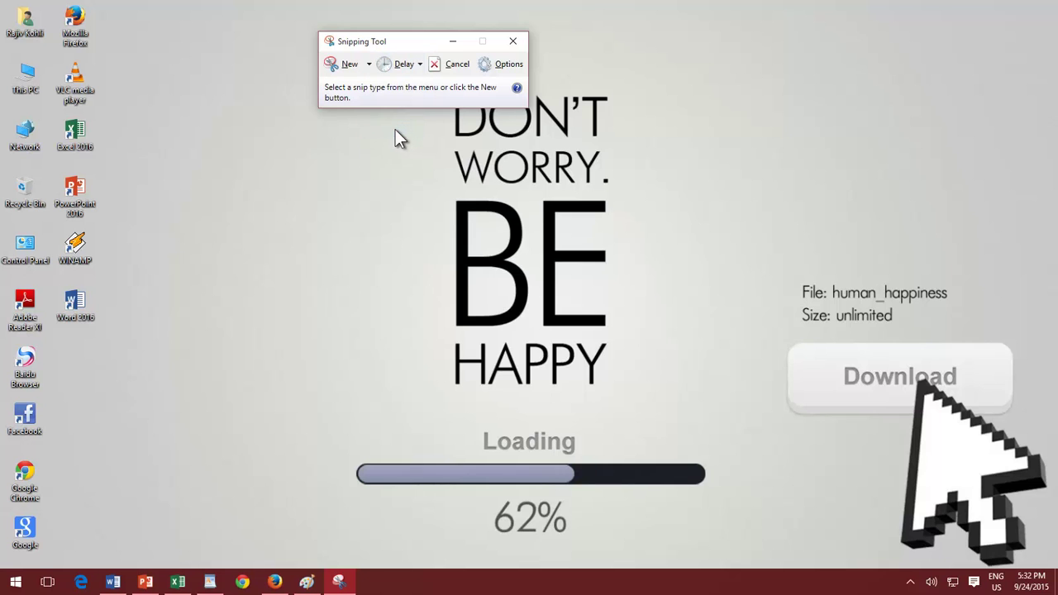
{"action": "left_click", "coordinate": [351, 64]}
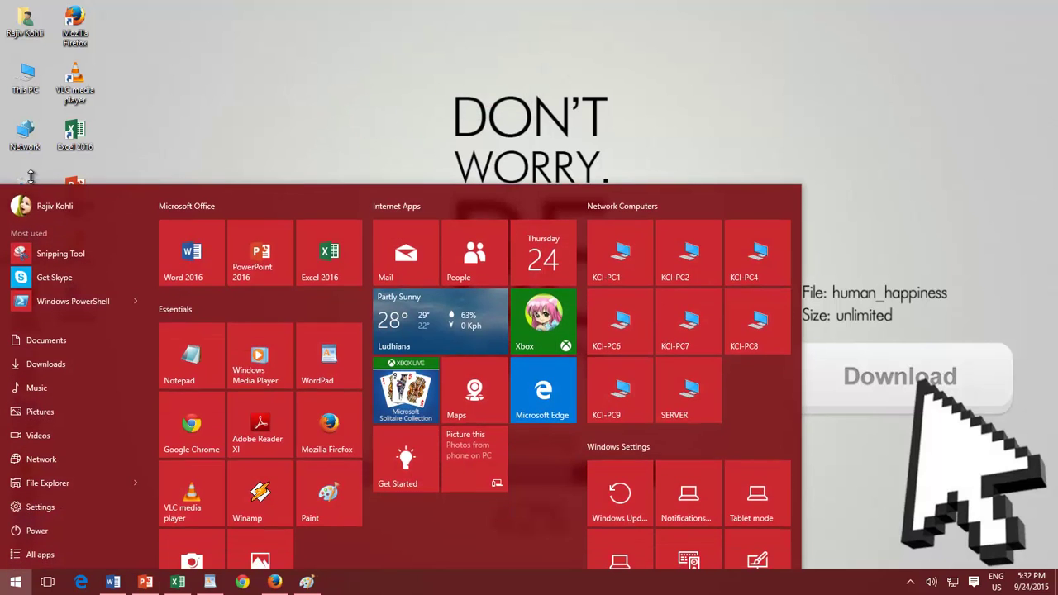
Step: Open Start during the delay, snip the Start menu, and review it keeping the blue pen
{"action": "left_click", "coordinate": [16, 582]}
{"action": "left_click_drag", "start_coordinate": [4, 171], "coordinate": [795, 566]}
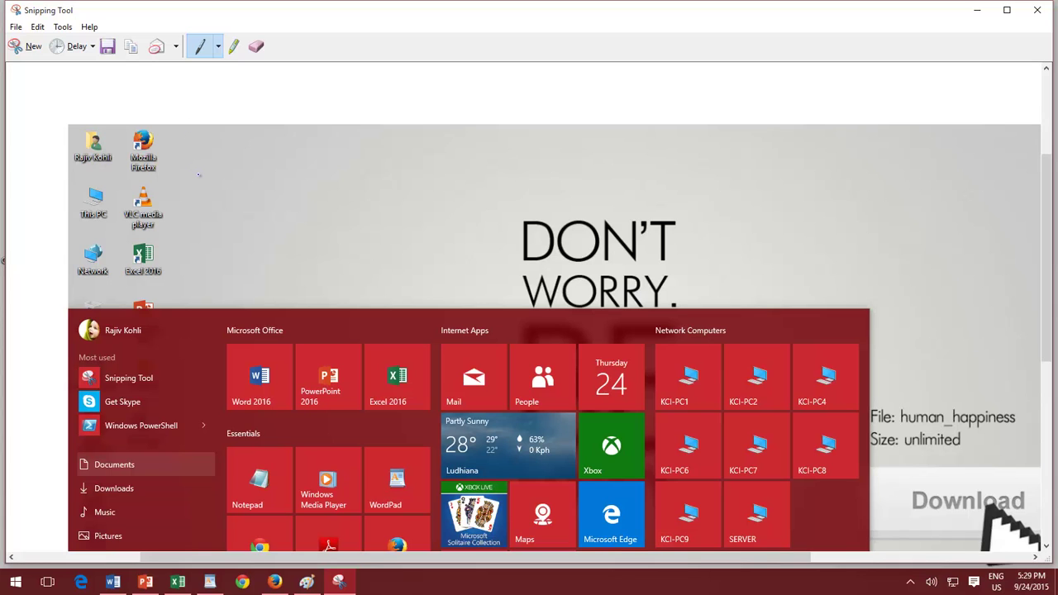
{"action": "scroll", "coordinate": [605, 180], "scroll_direction": "down", "scroll_amount": 1}
{"action": "scroll", "coordinate": [605, 179], "scroll_direction": "down", "scroll_amount": 2}
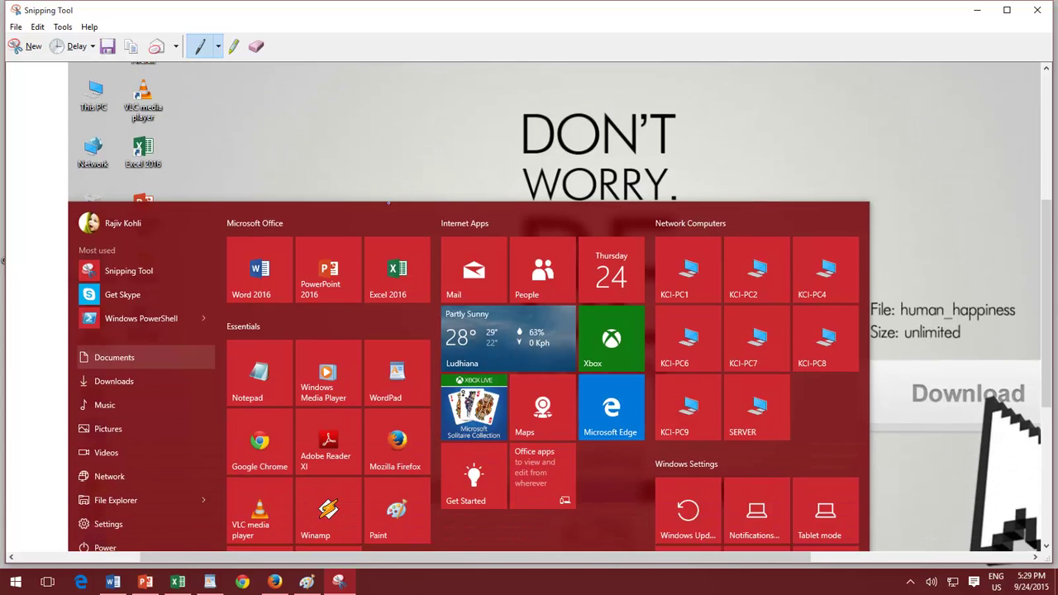
{"action": "scroll", "coordinate": [605, 180], "scroll_direction": "down", "scroll_amount": 2}
{"action": "scroll", "coordinate": [605, 179], "scroll_direction": "down", "scroll_amount": 1}
{"action": "scroll", "coordinate": [560, 295], "scroll_direction": "up", "scroll_amount": 1}
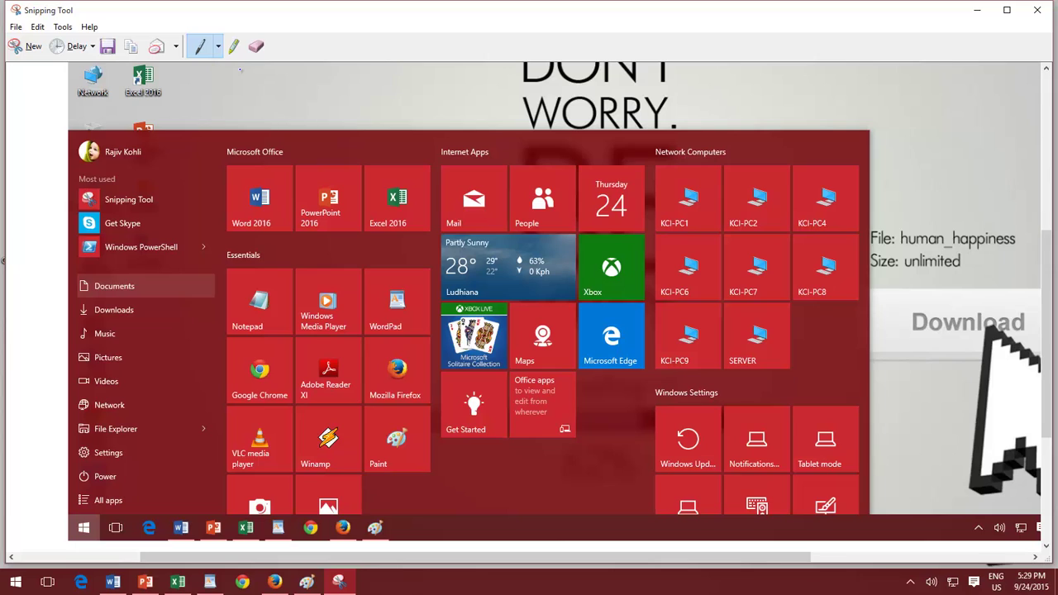
{"action": "left_click", "coordinate": [218, 50]}
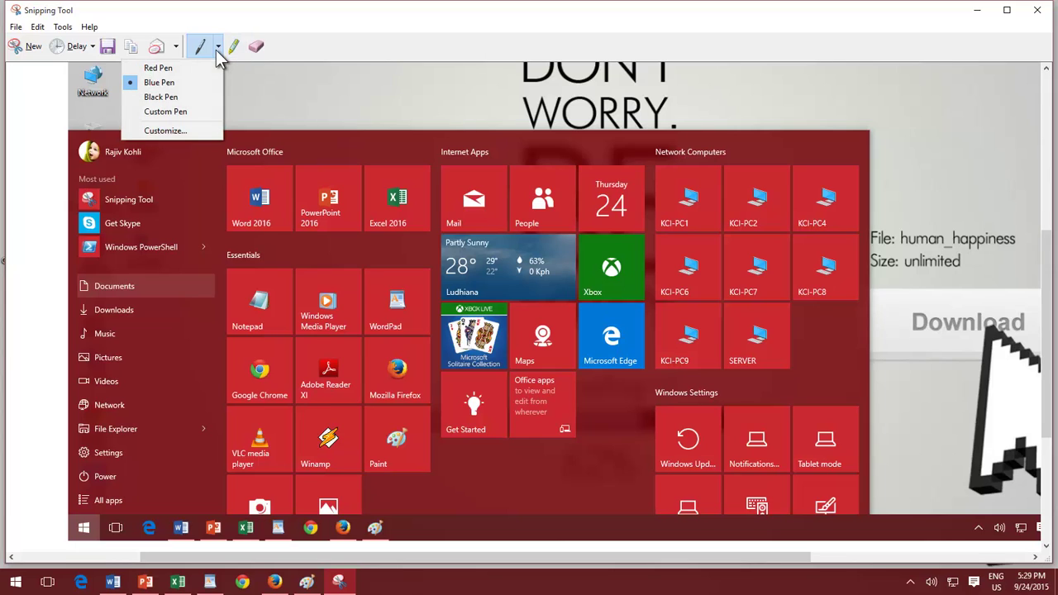
{"action": "left_click", "coordinate": [218, 50]}
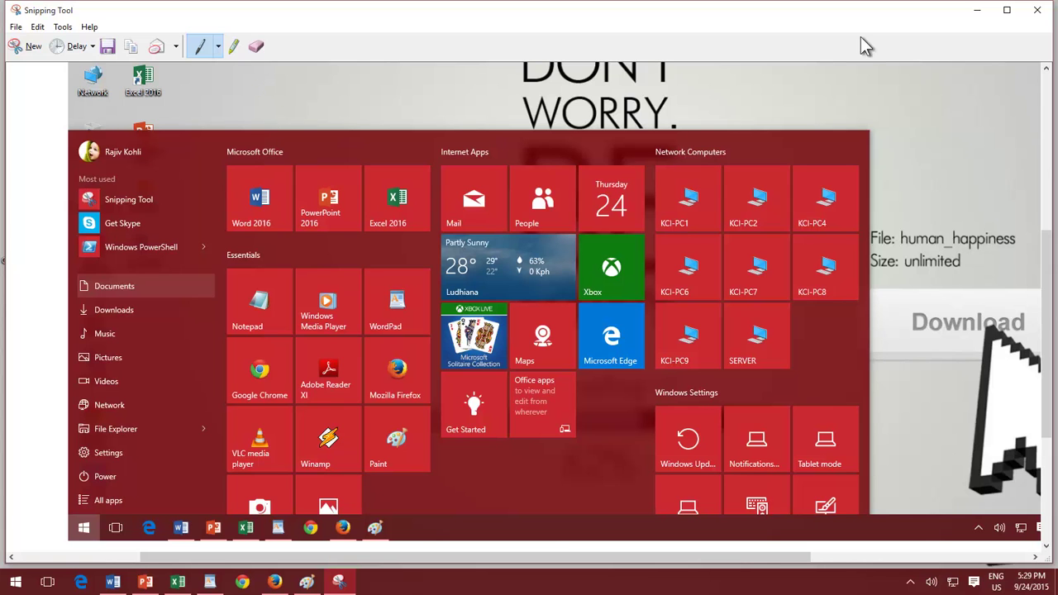
Step: Discard the snip unsaved, search Start for "snipp", and right-click Snipping Tool
{"action": "left_click", "coordinate": [1036, 10]}
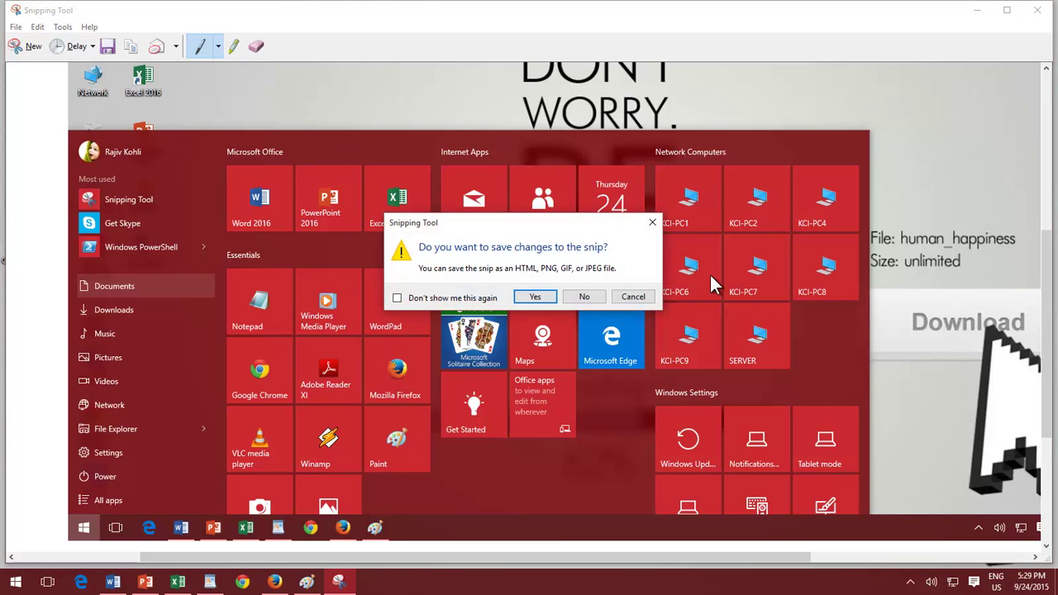
{"action": "left_click", "coordinate": [590, 296]}
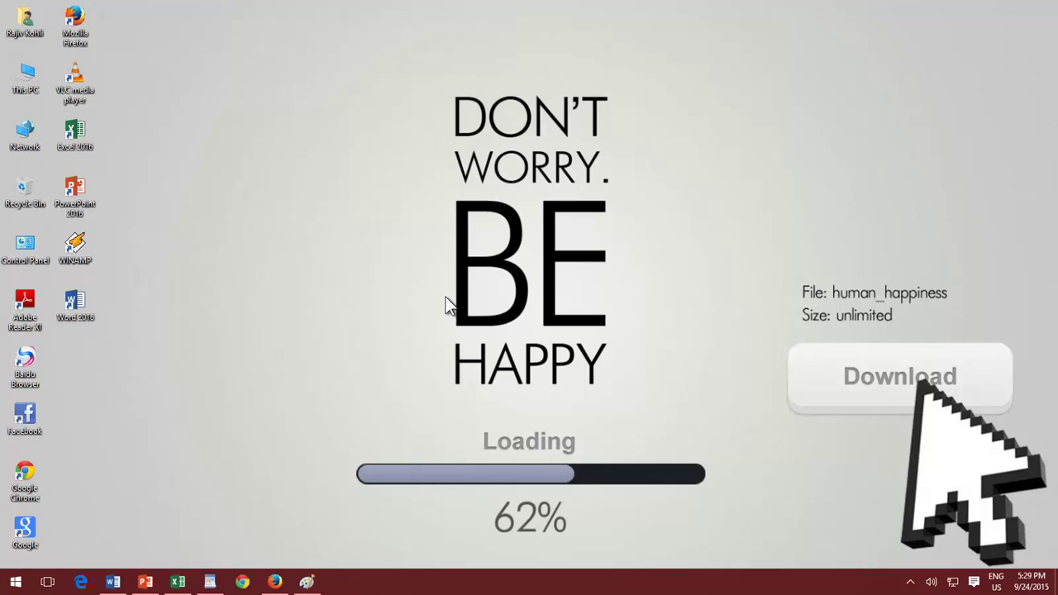
{"action": "key", "text": "super"}
{"action": "type", "text": "snipp"}
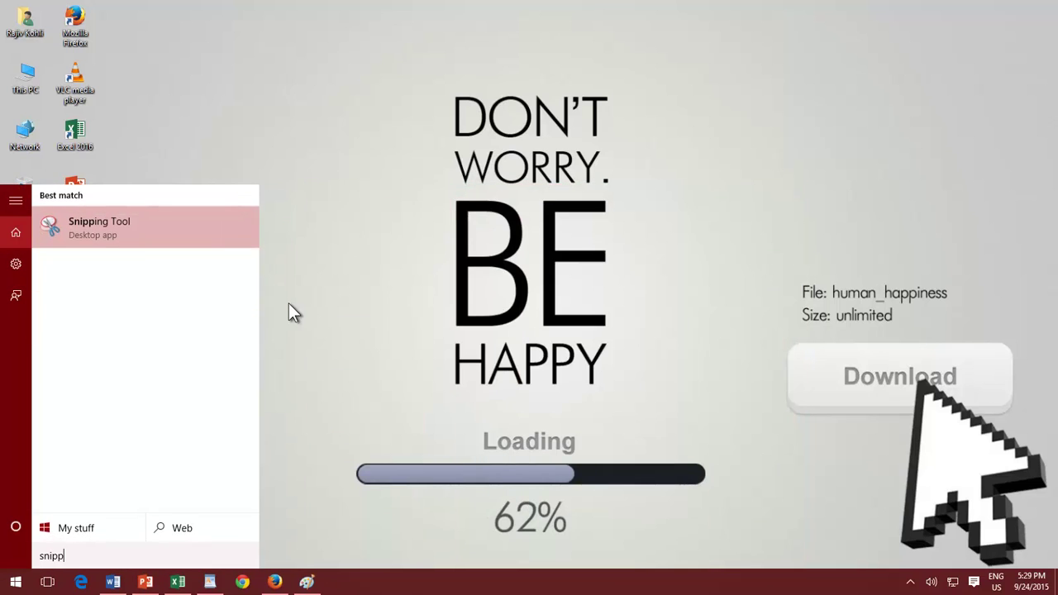
{"action": "right_click", "coordinate": [123, 229]}
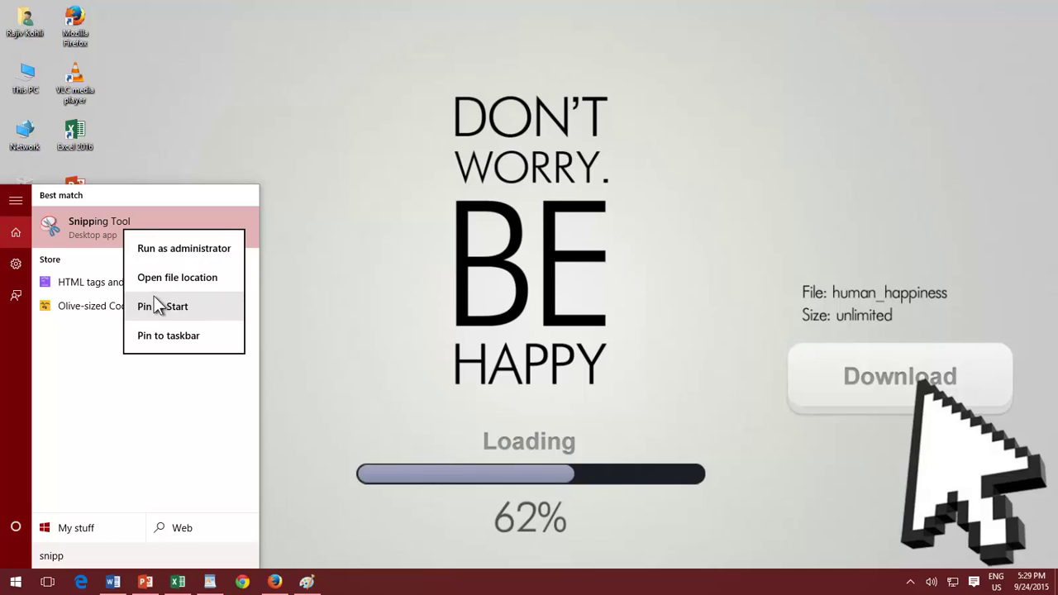